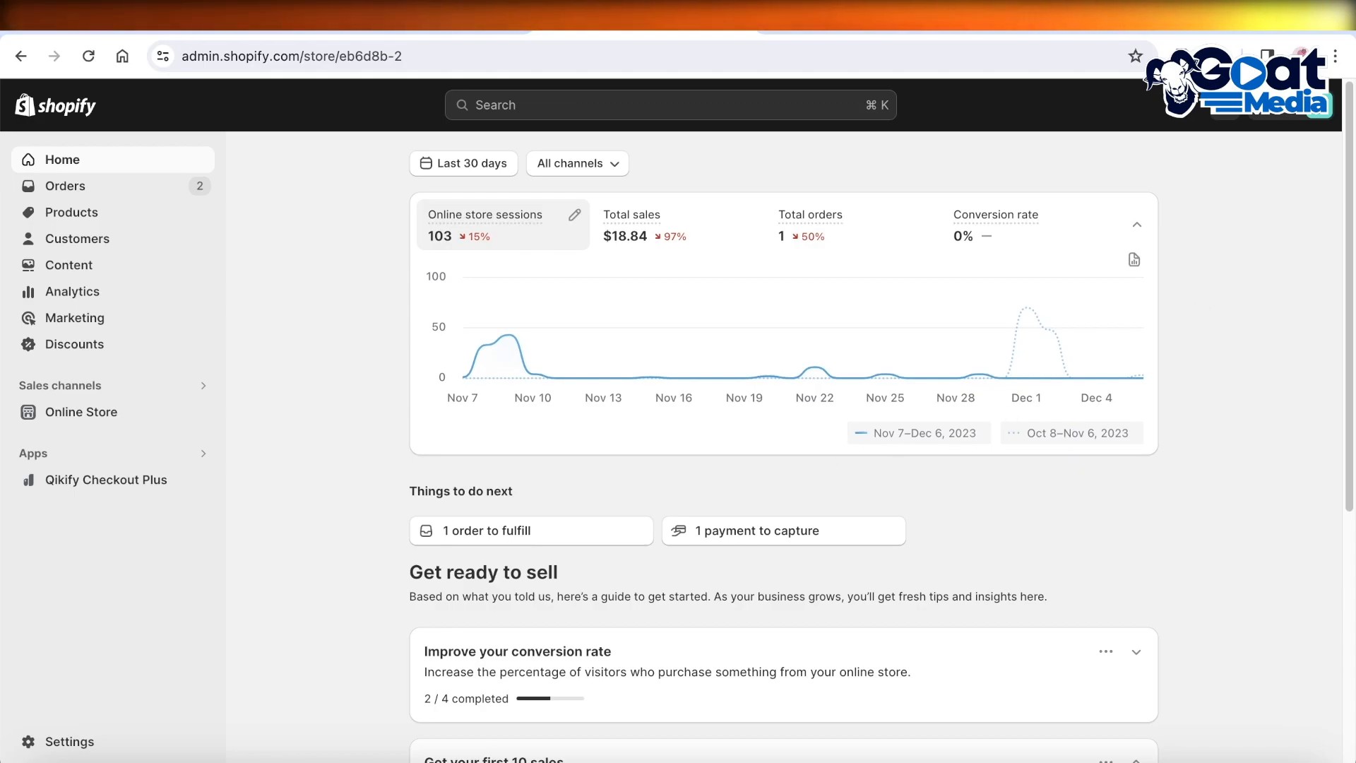
# Step: Open the Shopify App Store from the store's apps and sales channels settings
pyautogui.click(68, 742)
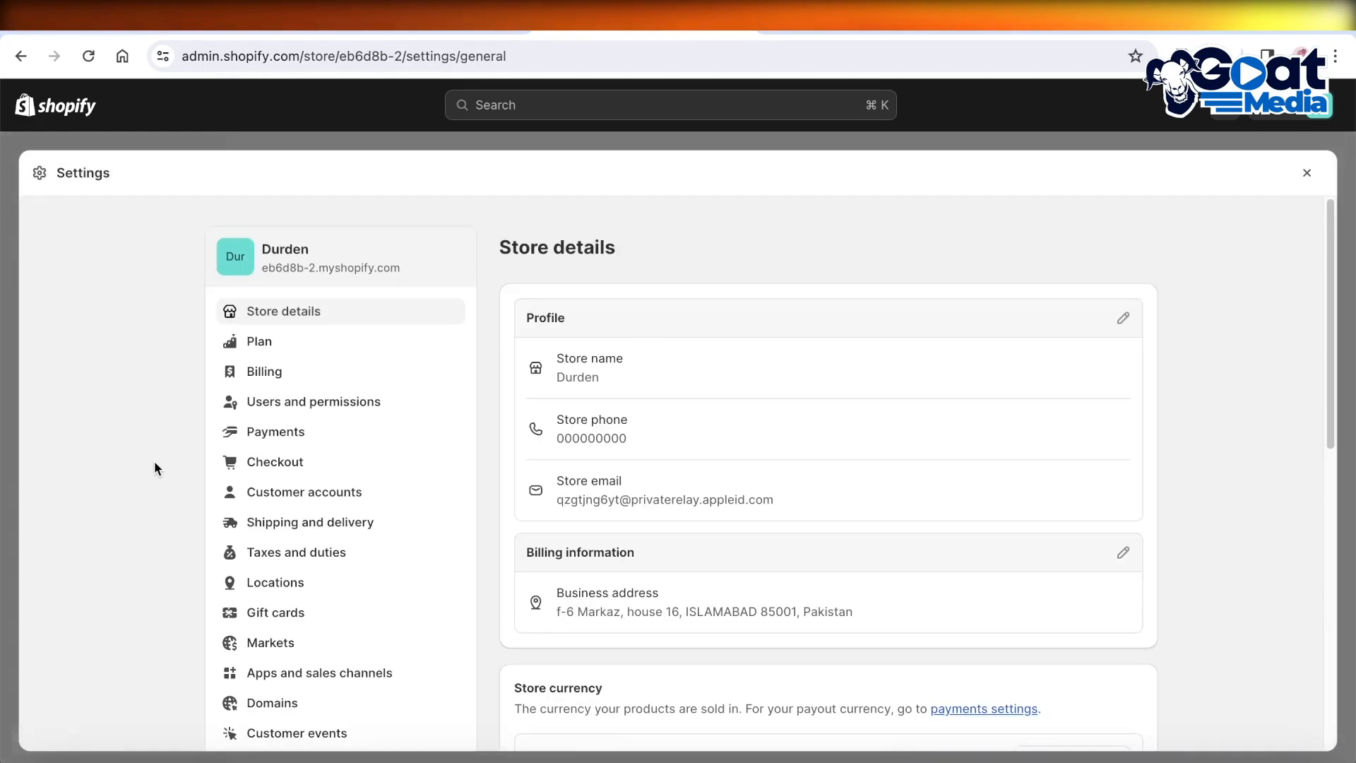
pyautogui.click(233, 673)
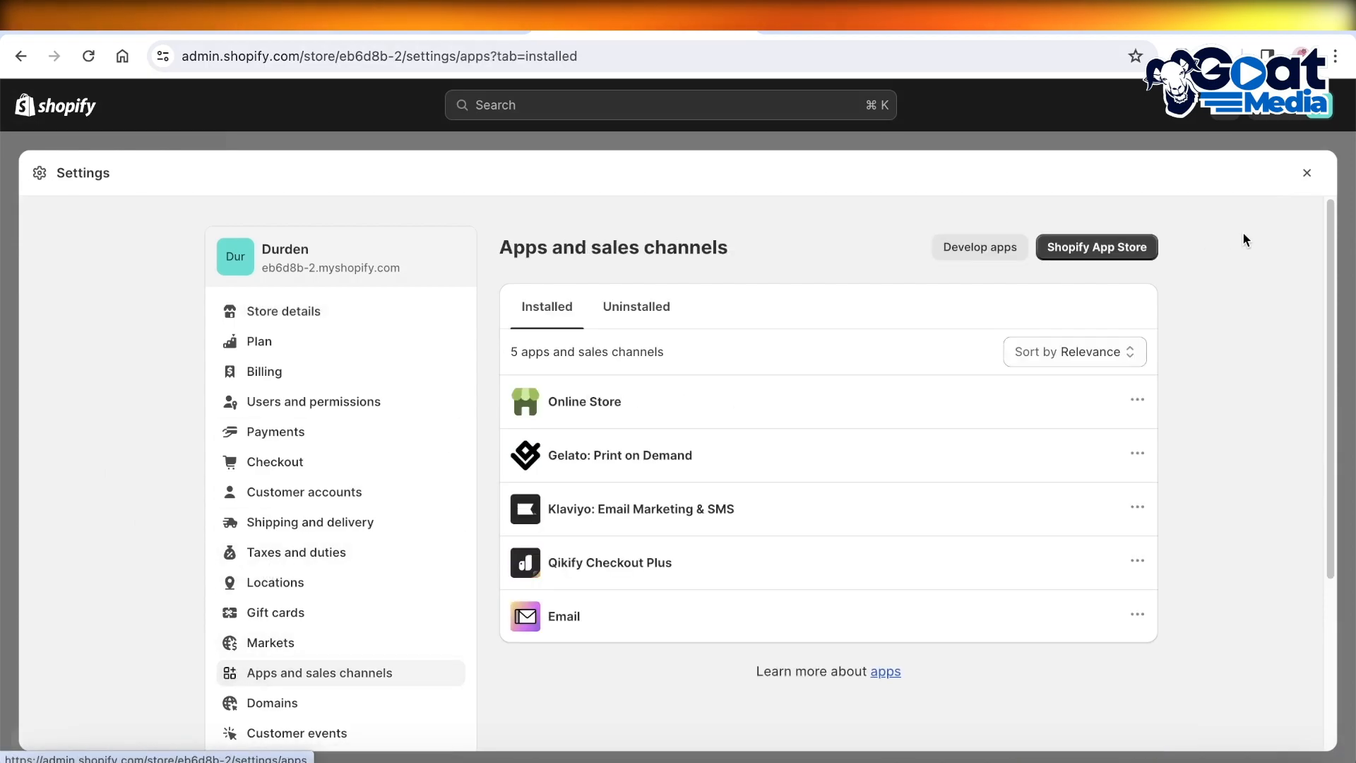
pyautogui.click(1112, 248)
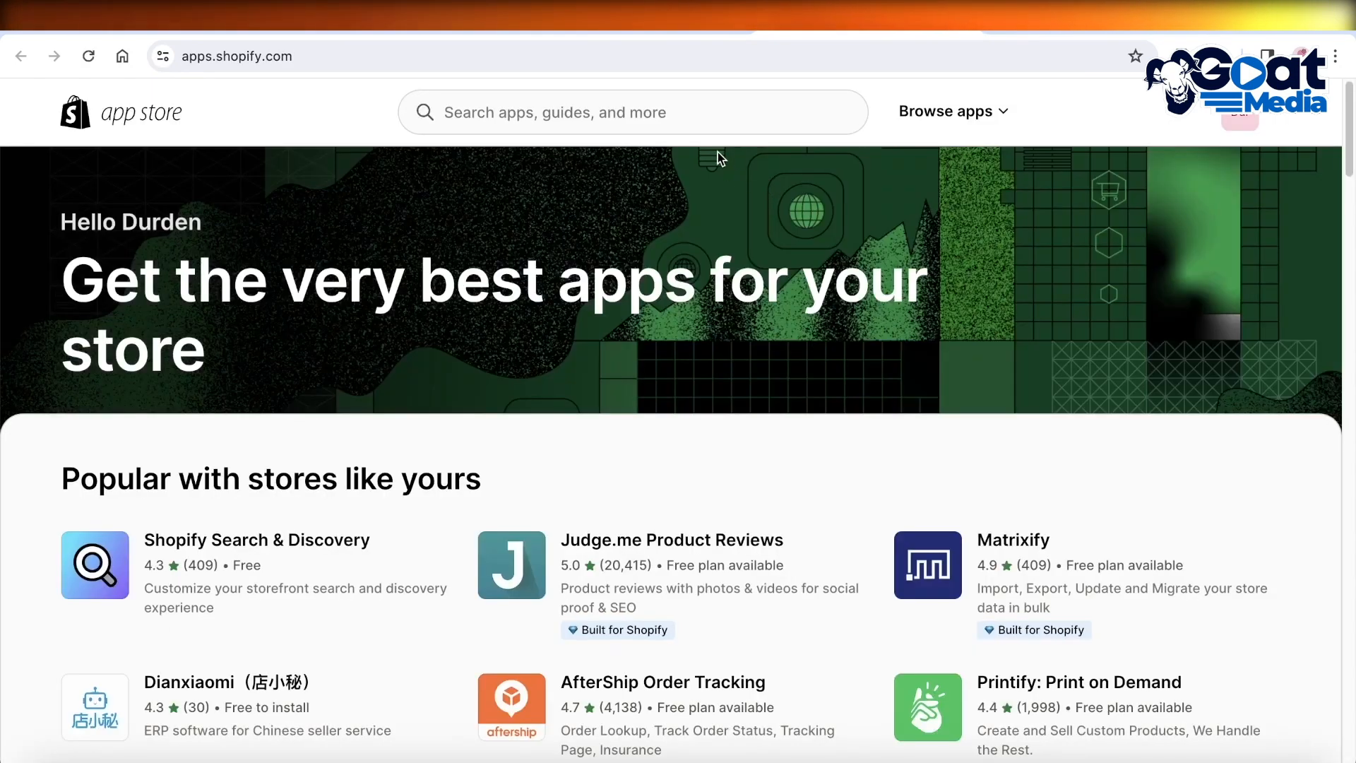
# Step: Search the app store for "loox"
pyautogui.click(719, 111)
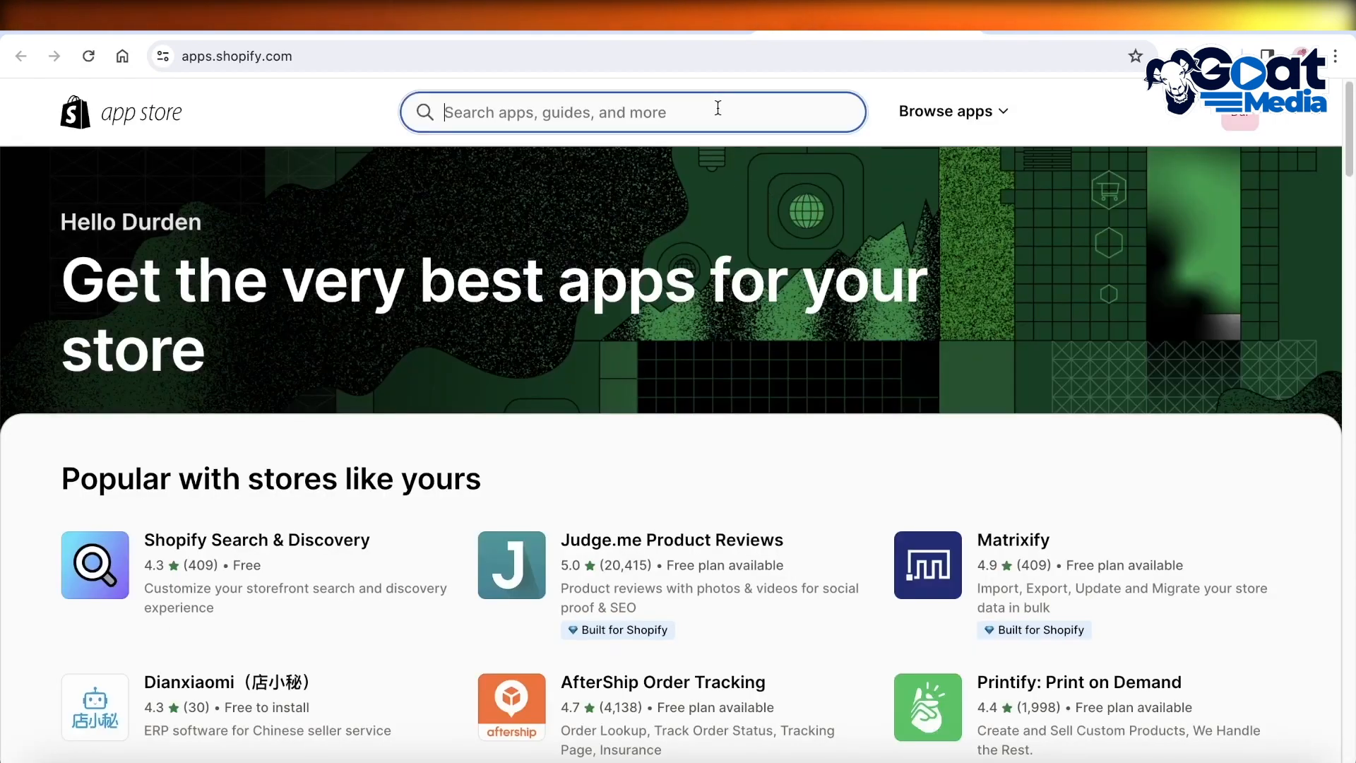
pyautogui.write('looxc')
pyautogui.press('Return')
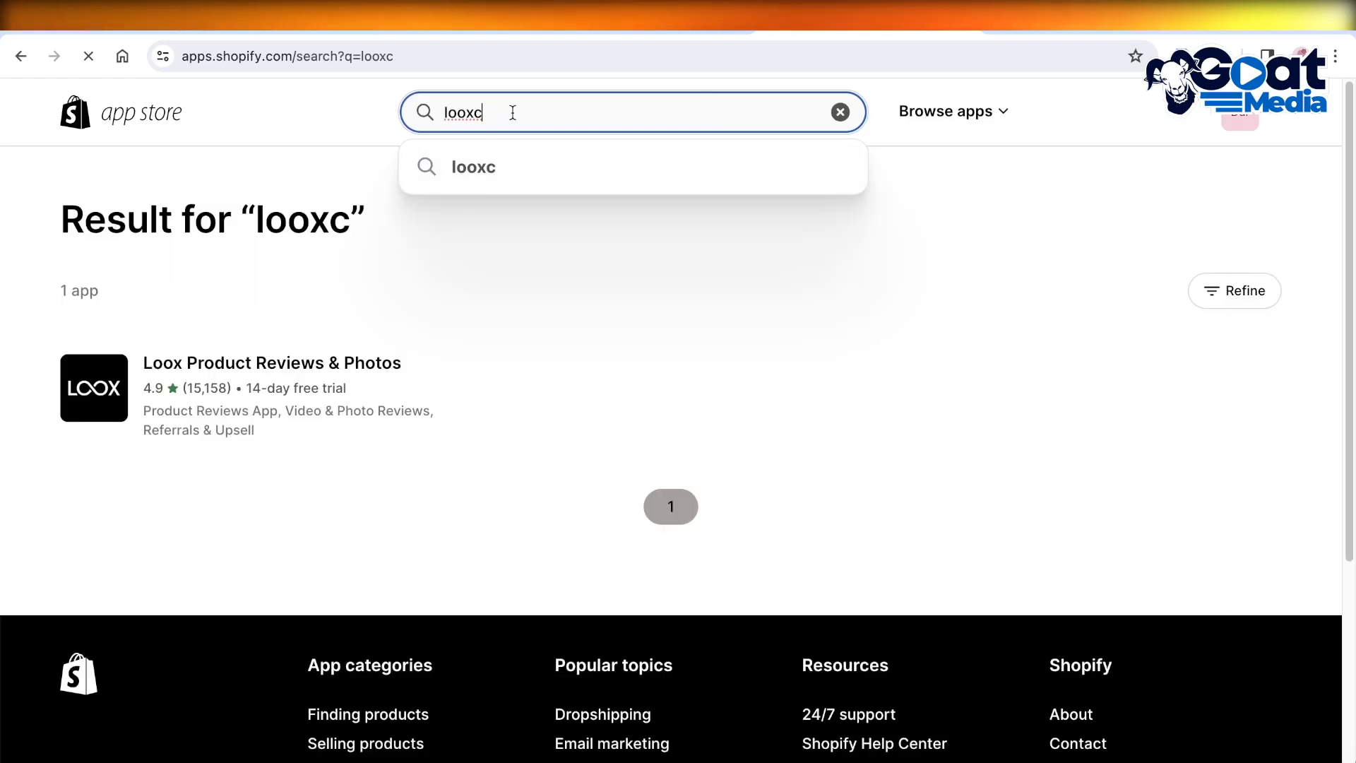
pyautogui.doubleClick(514, 112)
pyautogui.click(514, 112)
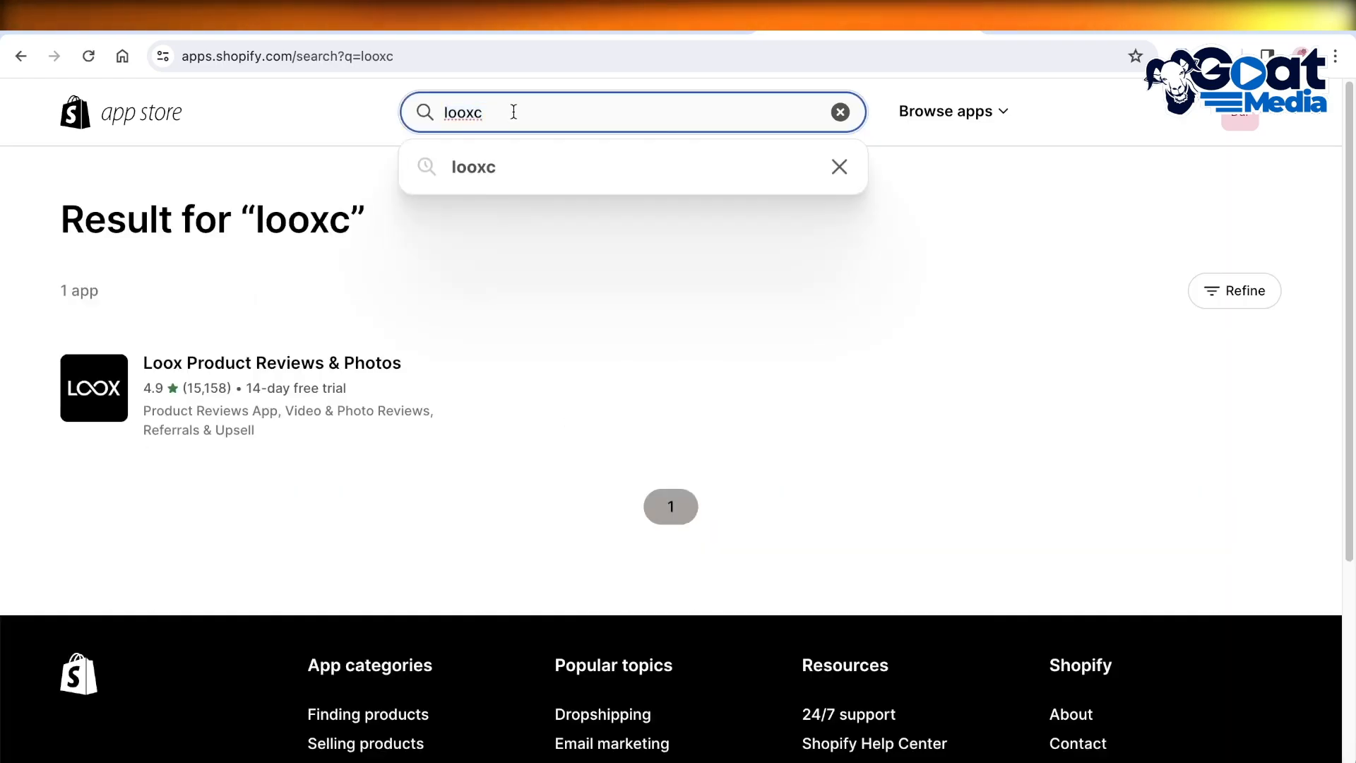
pyautogui.press('BackSpace')
pyautogui.press('Return')
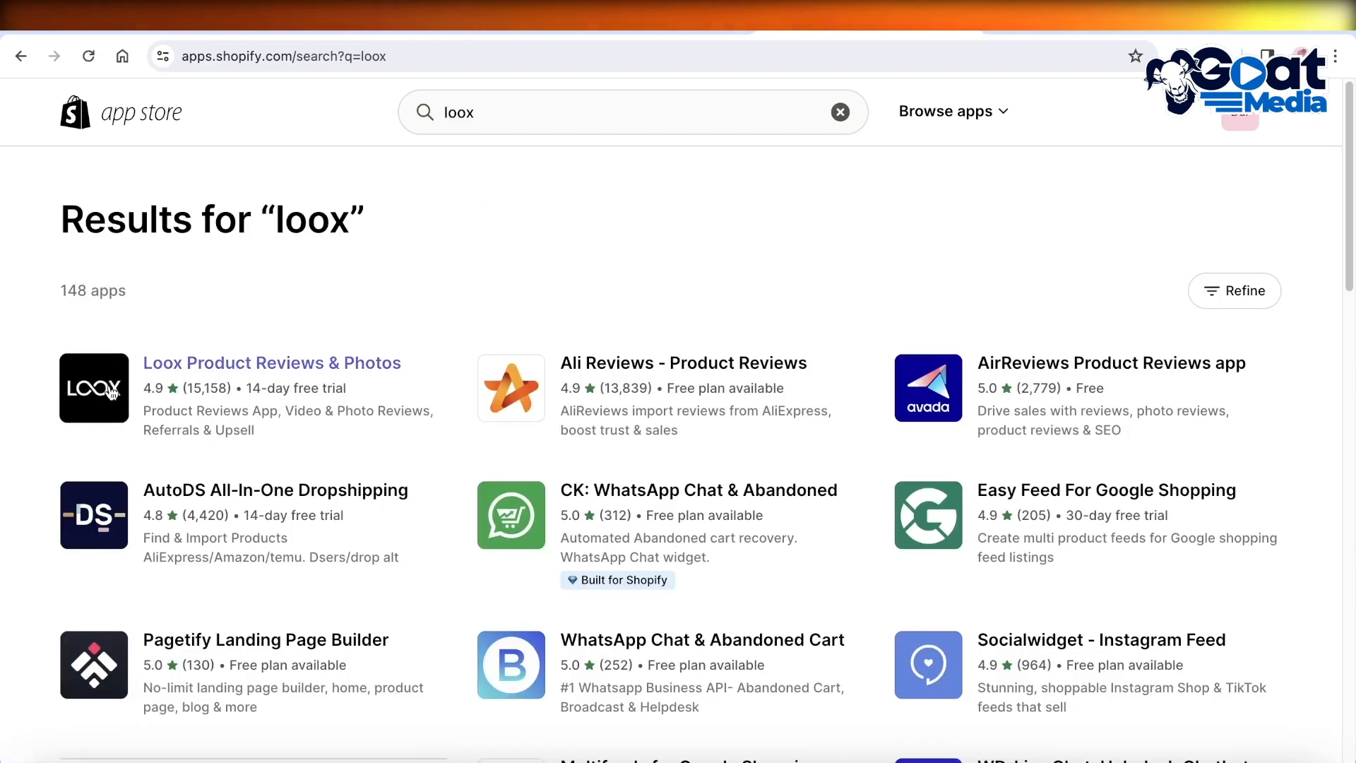
# Step: Install the Loox Product Reviews & Photos app and pin it to the store's navigation
pyautogui.click(114, 402)
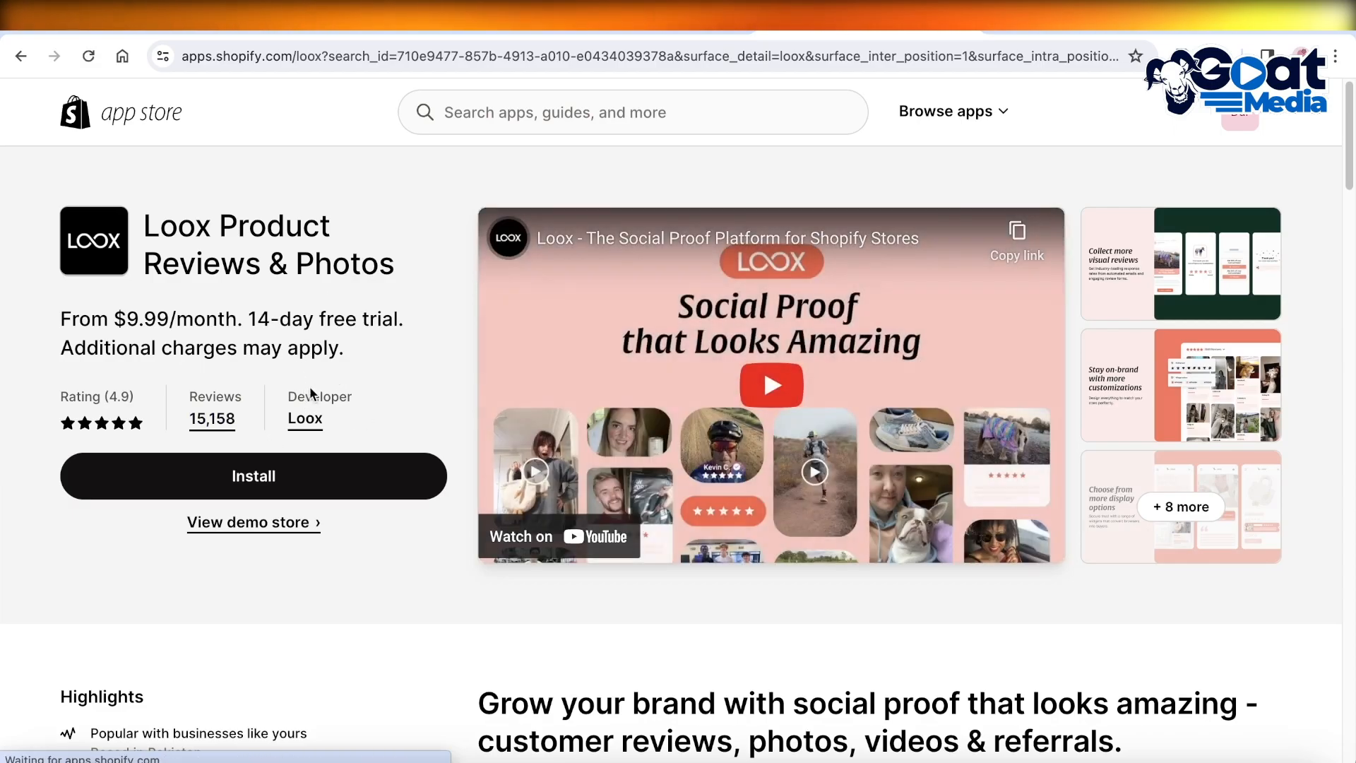
pyautogui.click(276, 481)
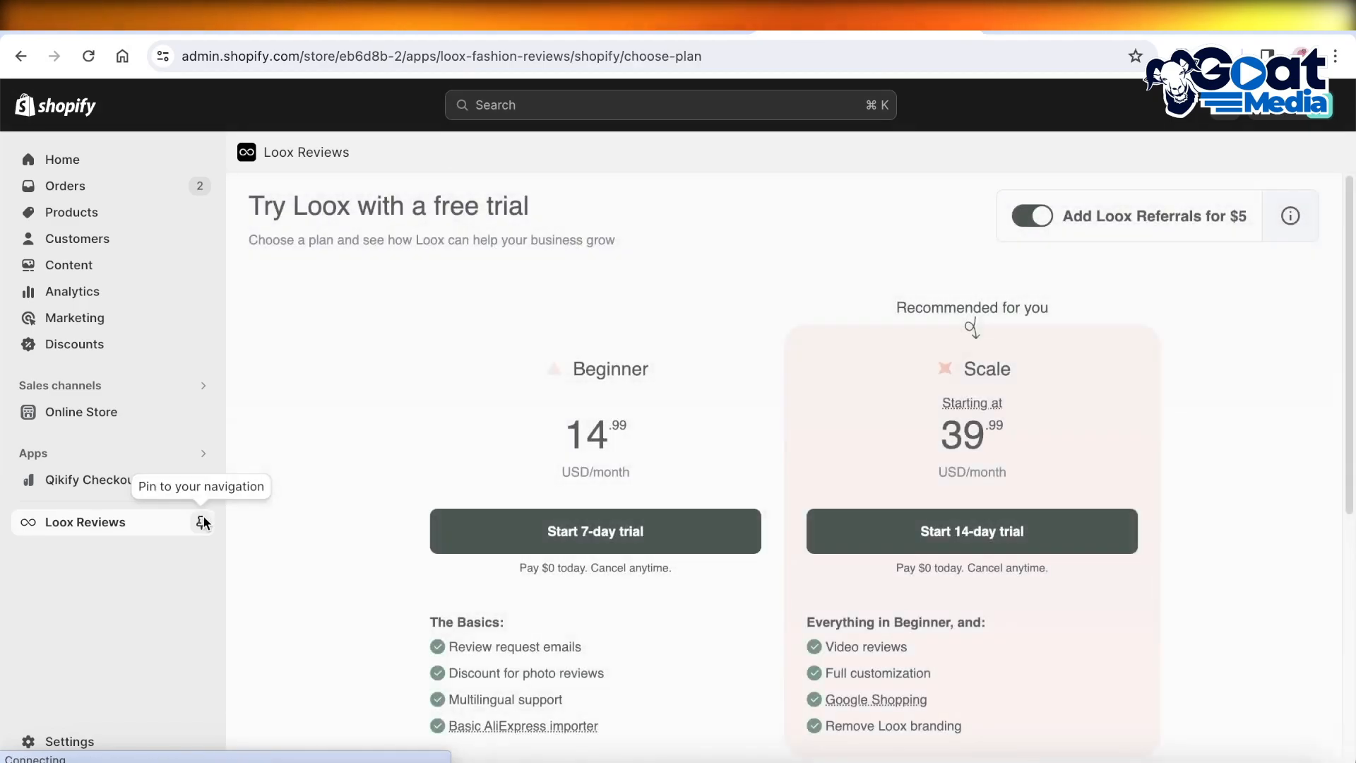
pyautogui.click(201, 523)
pyautogui.scroll(-4, 855, 400)
pyautogui.scroll(4, 800, 332)
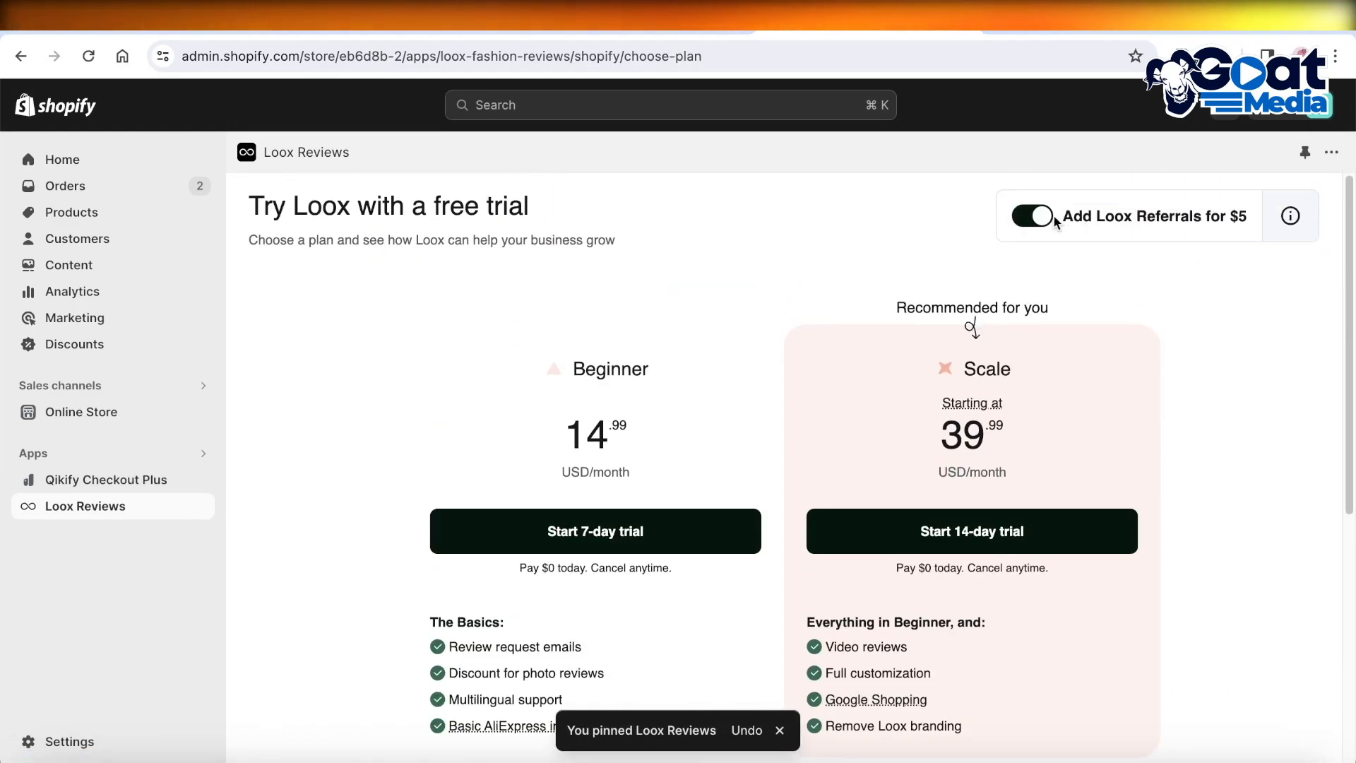
# Step: Turn off the $5 Loox Referrals add-on for the subscription plans
pyautogui.click(1079, 225)
pyautogui.scroll(-3, 625, 332)
pyautogui.scroll(3, 634, 332)
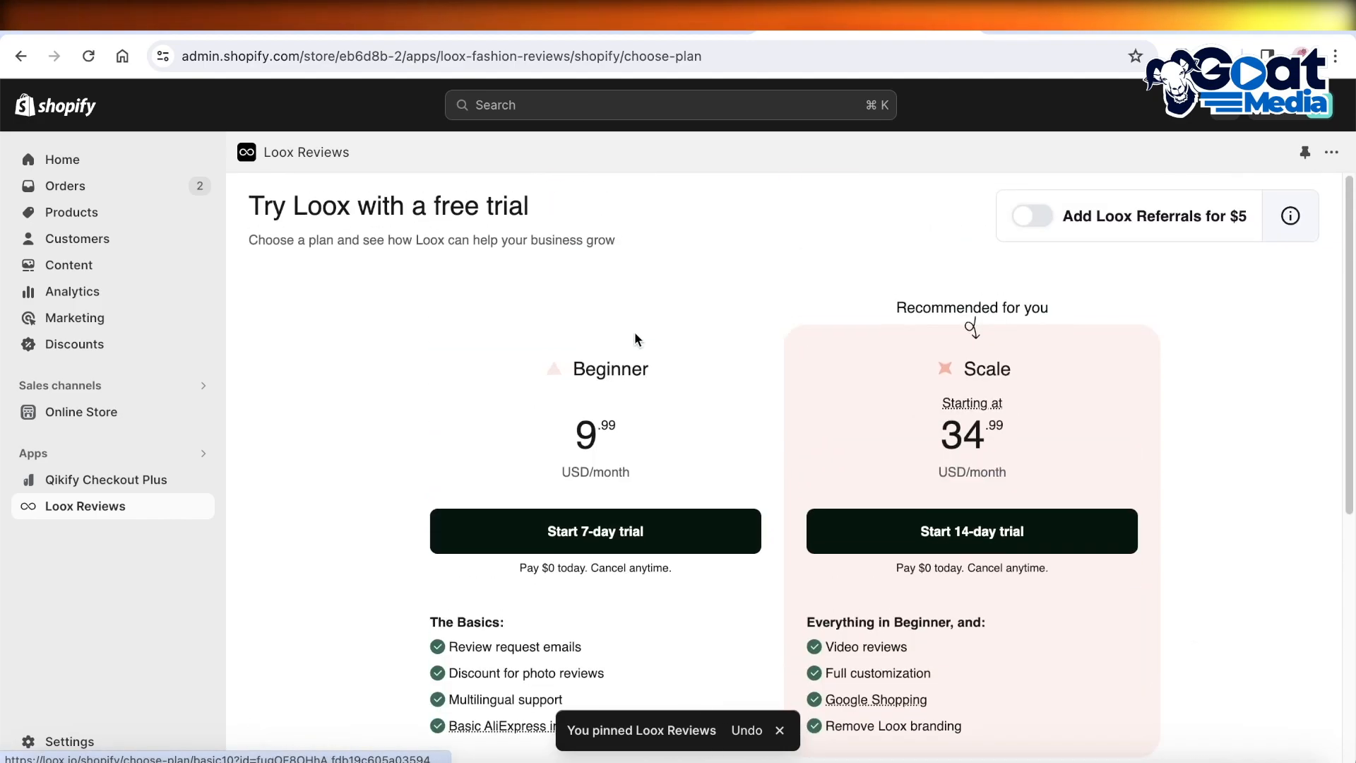
# Step: Start the 7-day trial of the Loox Beginner plan, declining the Scale plan, and approve the subscription
pyautogui.scroll(-3, 625, 344)
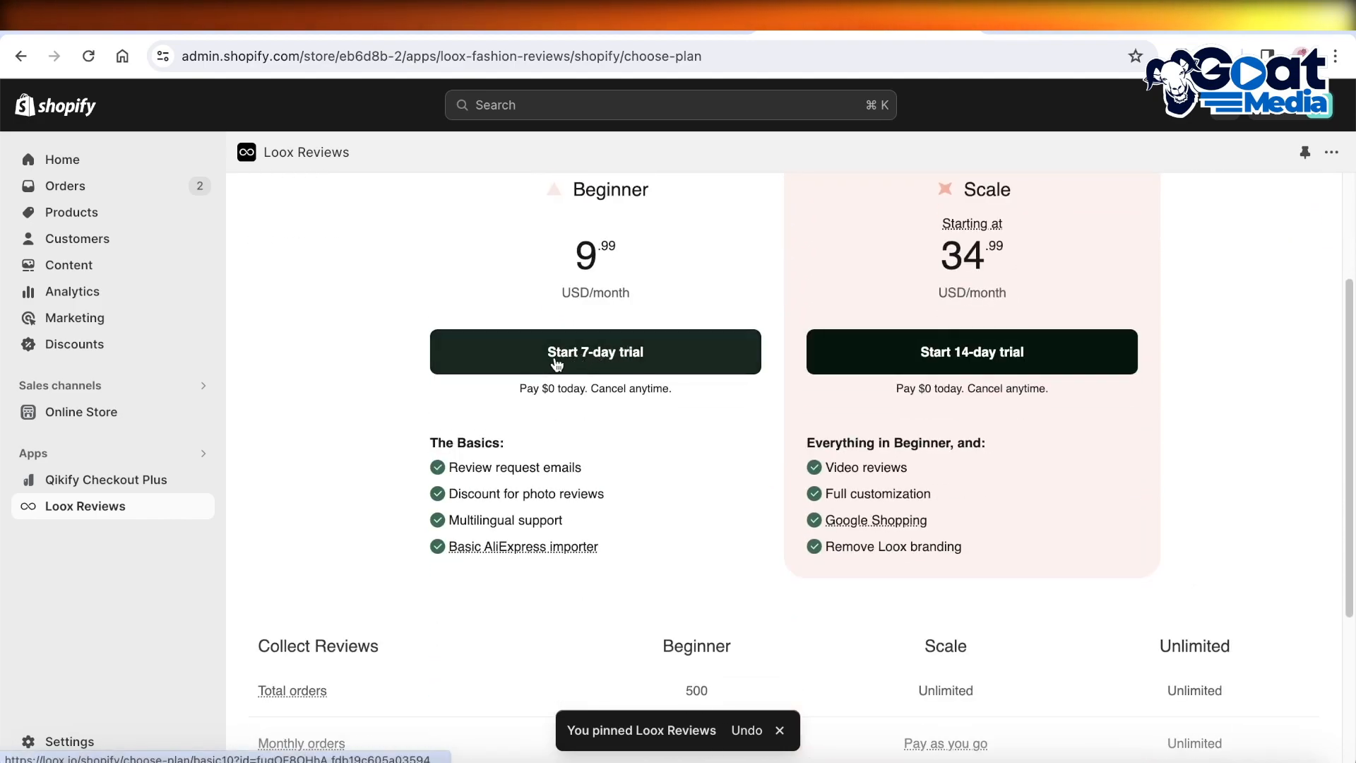
pyautogui.click(555, 361)
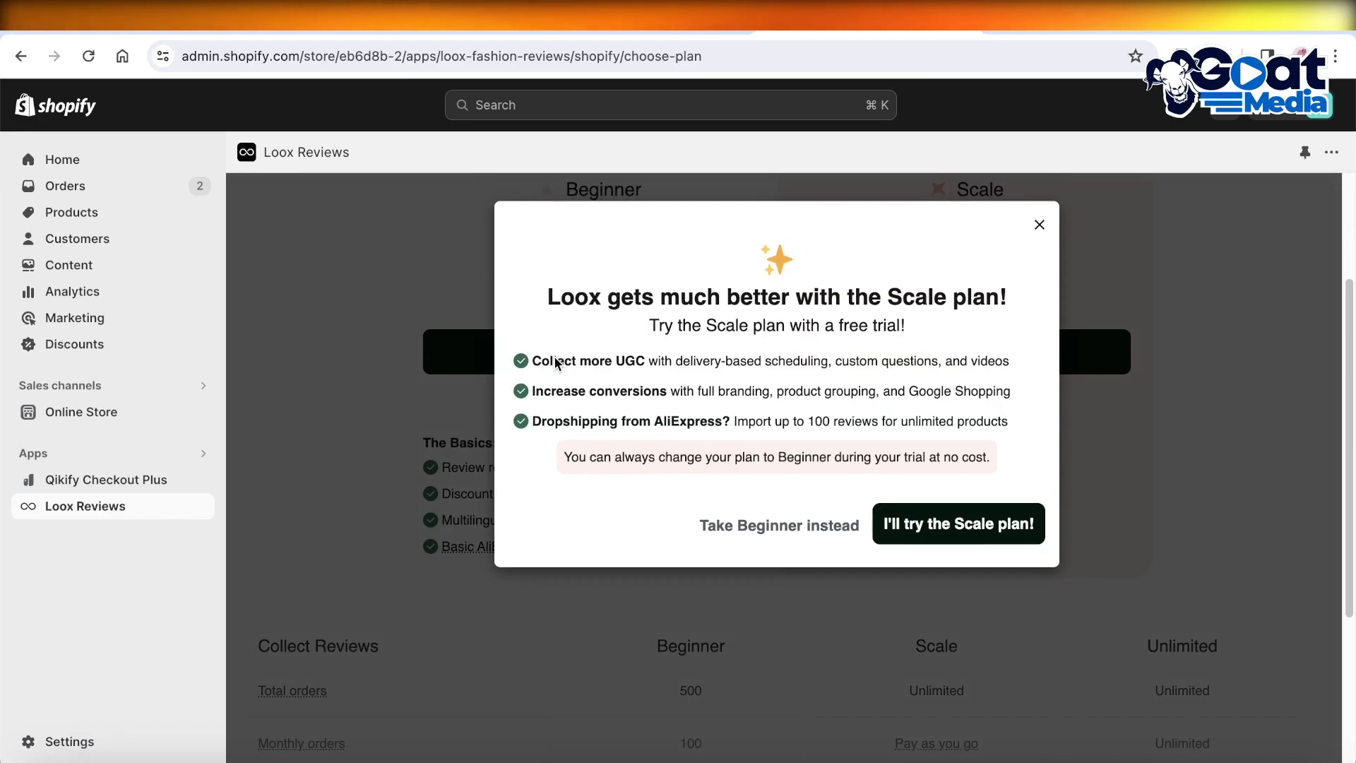
pyautogui.click(755, 528)
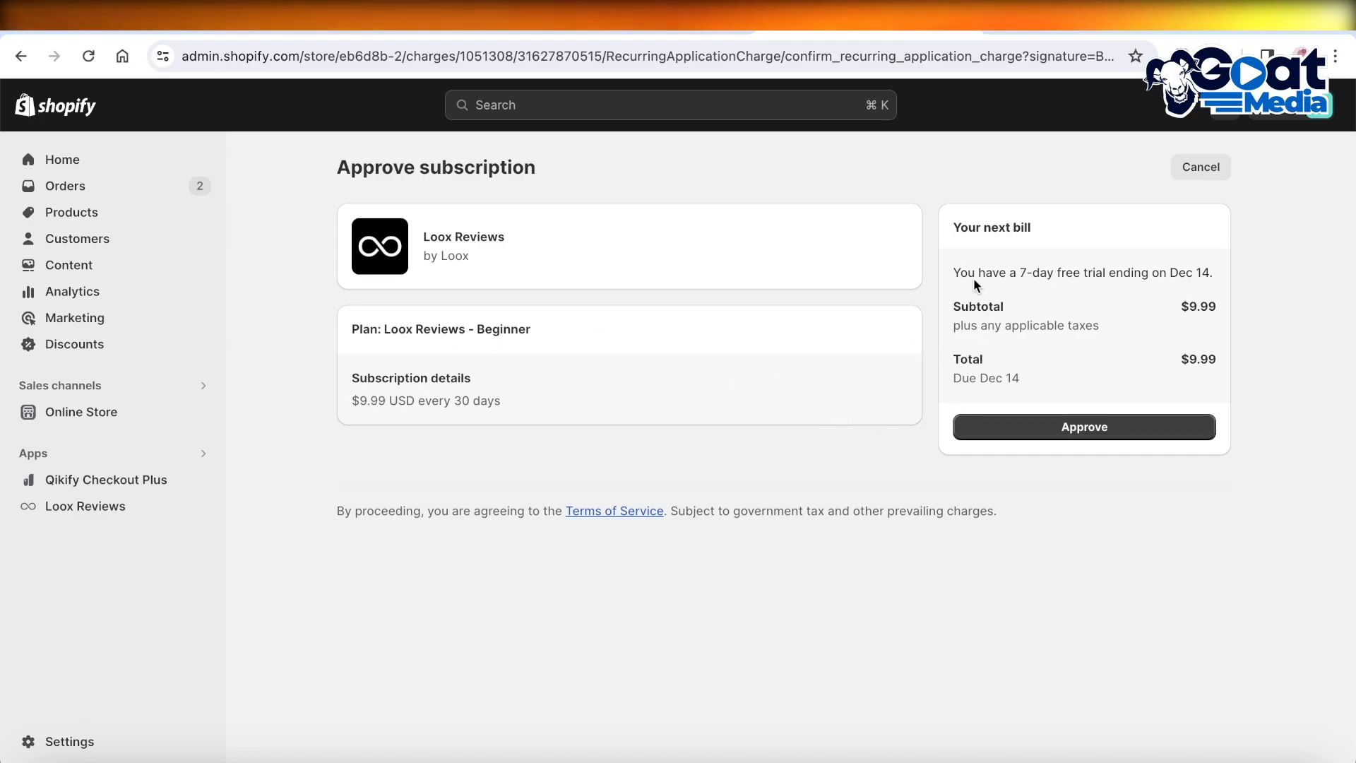
pyautogui.moveTo(968, 273); pyautogui.dragTo(1084, 273)
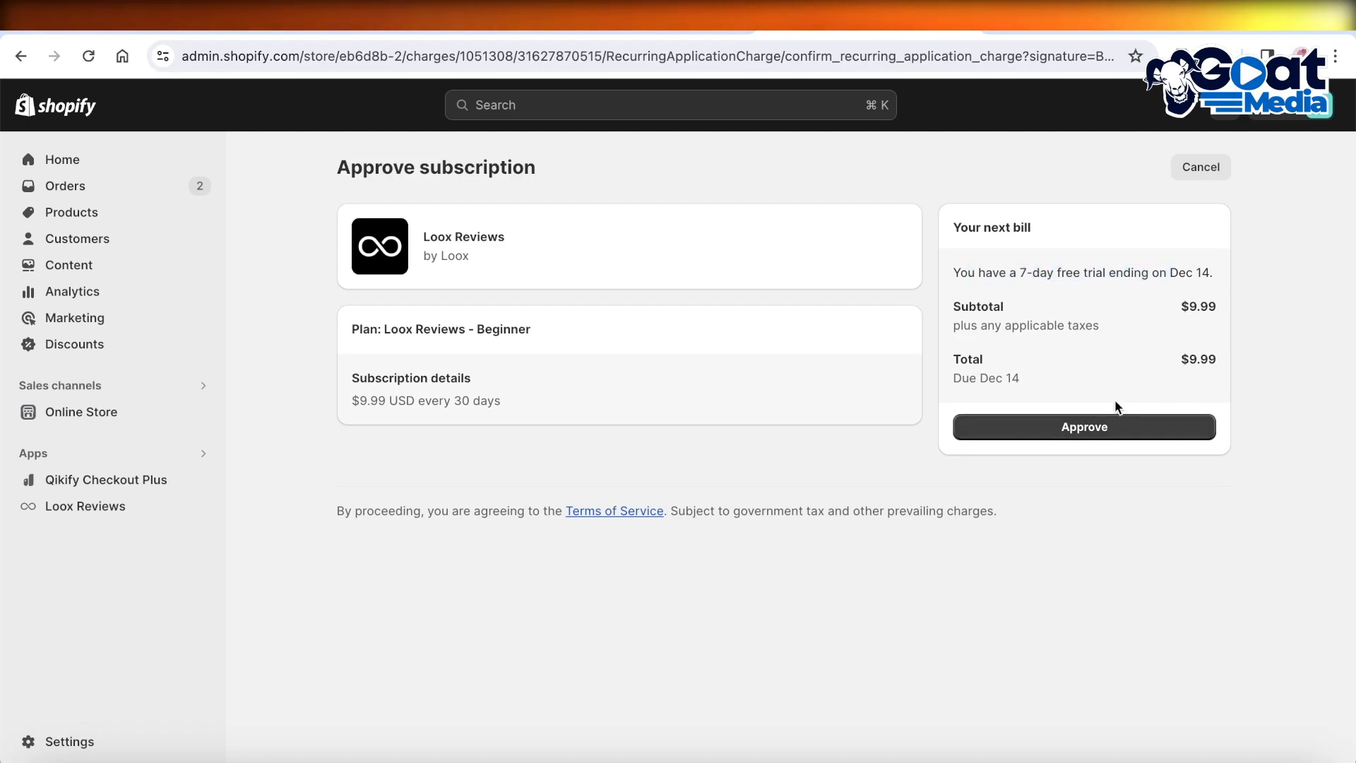
pyautogui.click(1114, 438)
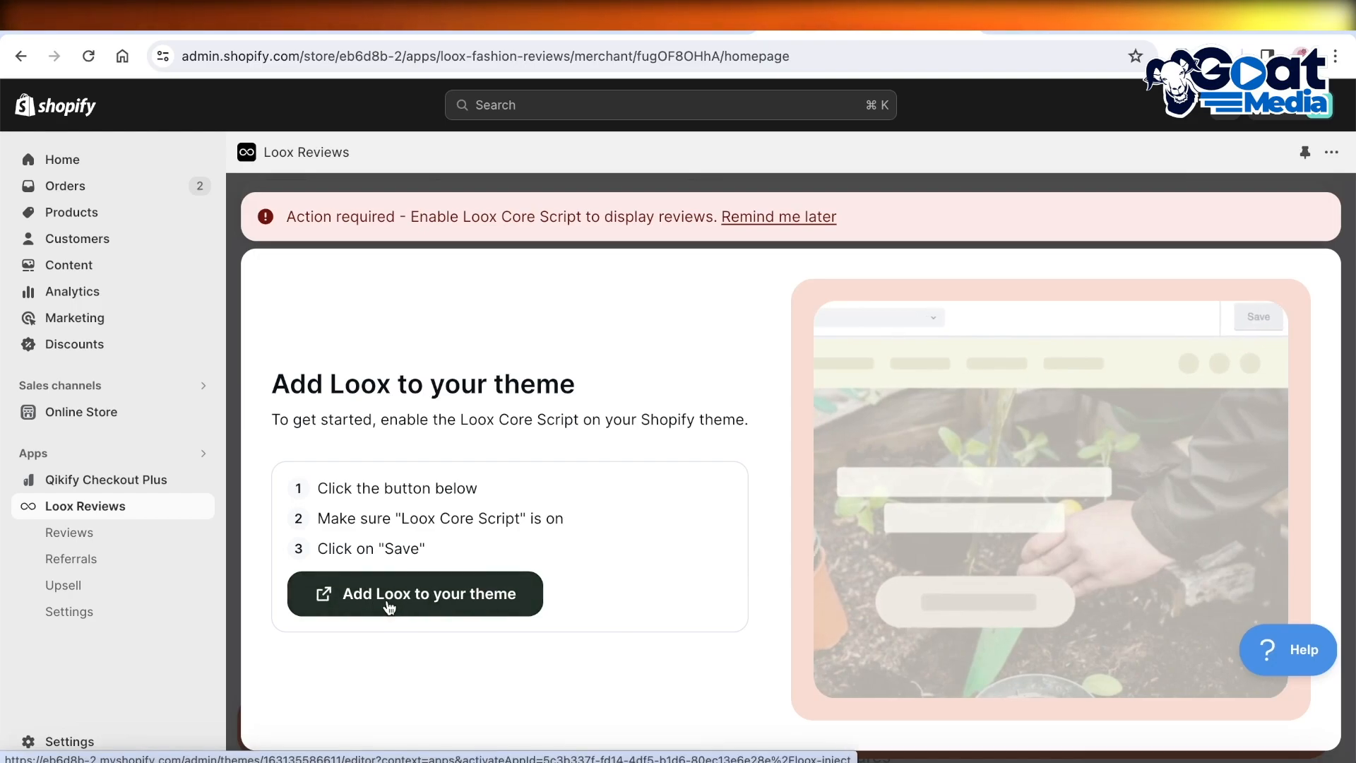
# Step: Enable the Loox Core Script in the live theme, save it, and return to the Loox home page
pyautogui.click(435, 602)
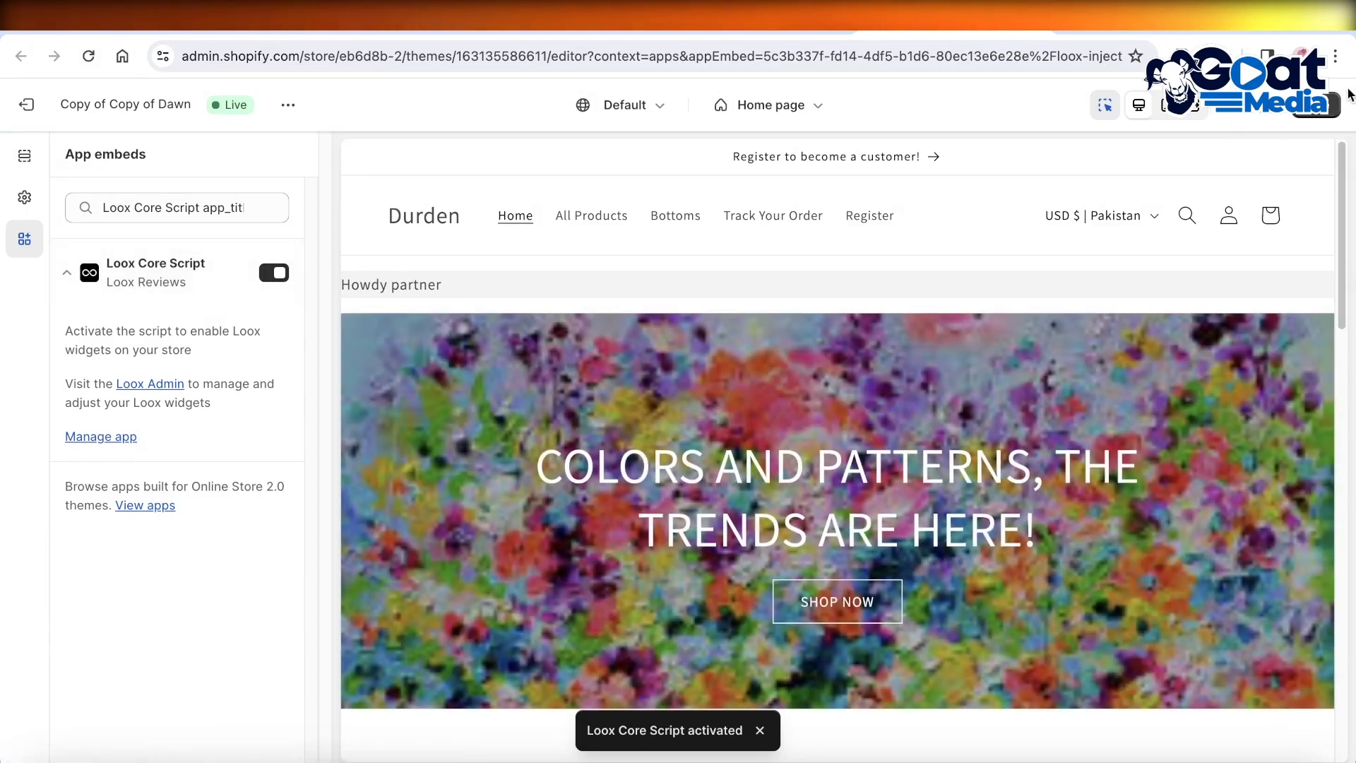
pyautogui.click(1319, 113)
pyautogui.click(782, 34)
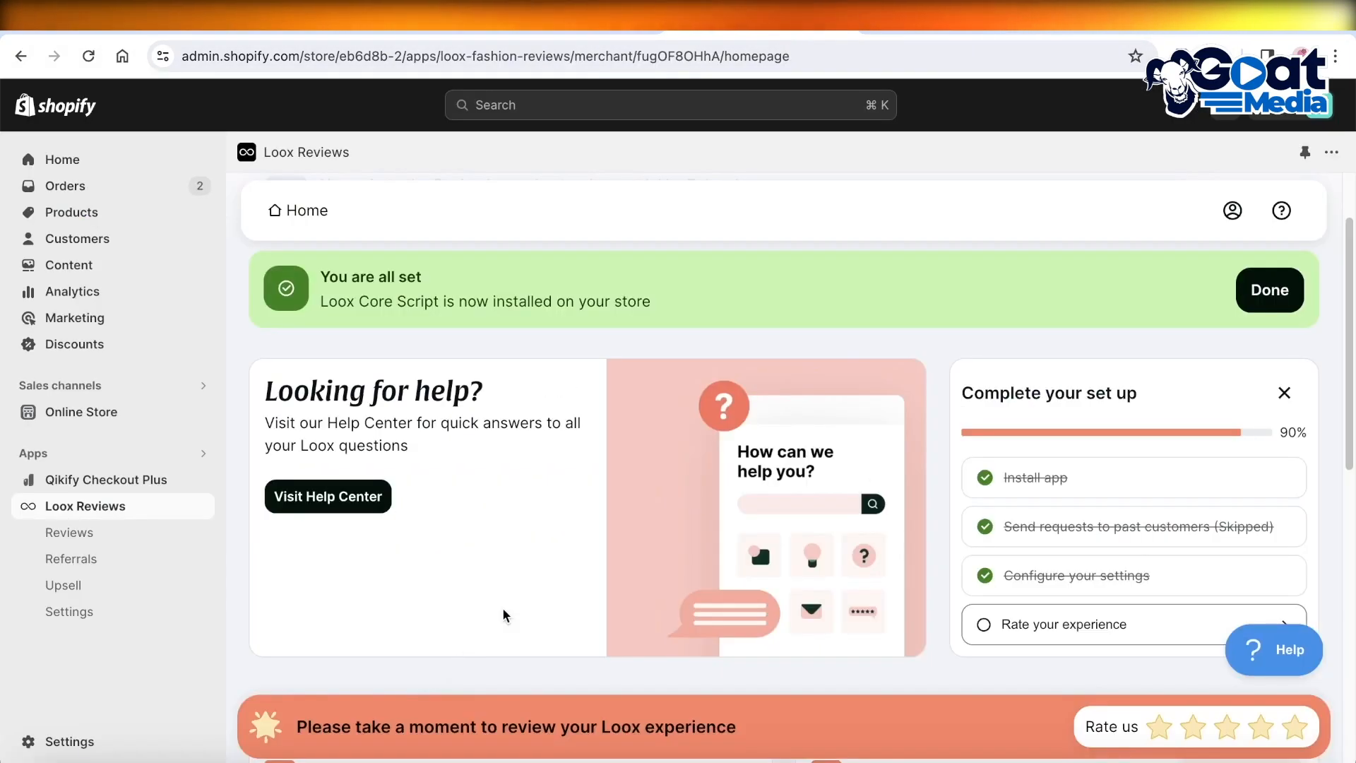
pyautogui.scroll(-3, 484, 640)
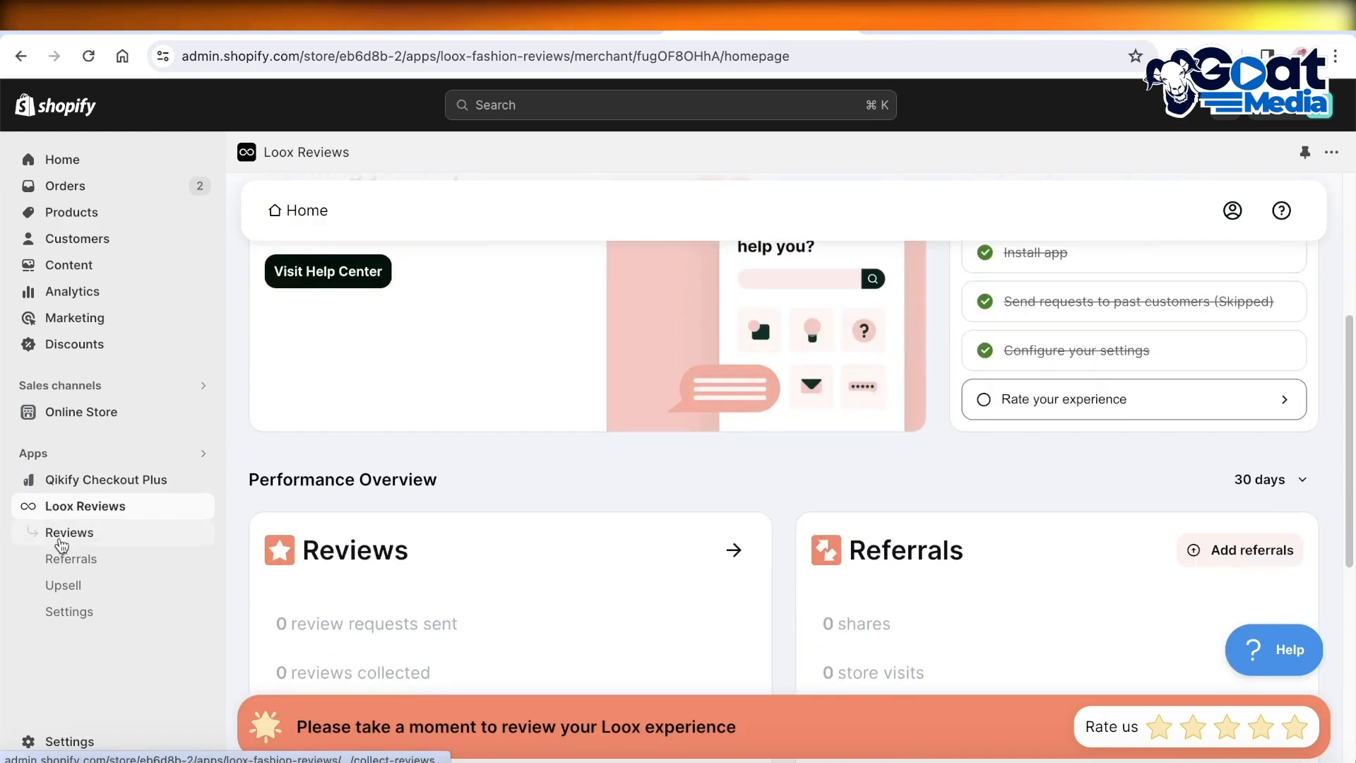
pyautogui.scroll(-5, 418, 460)
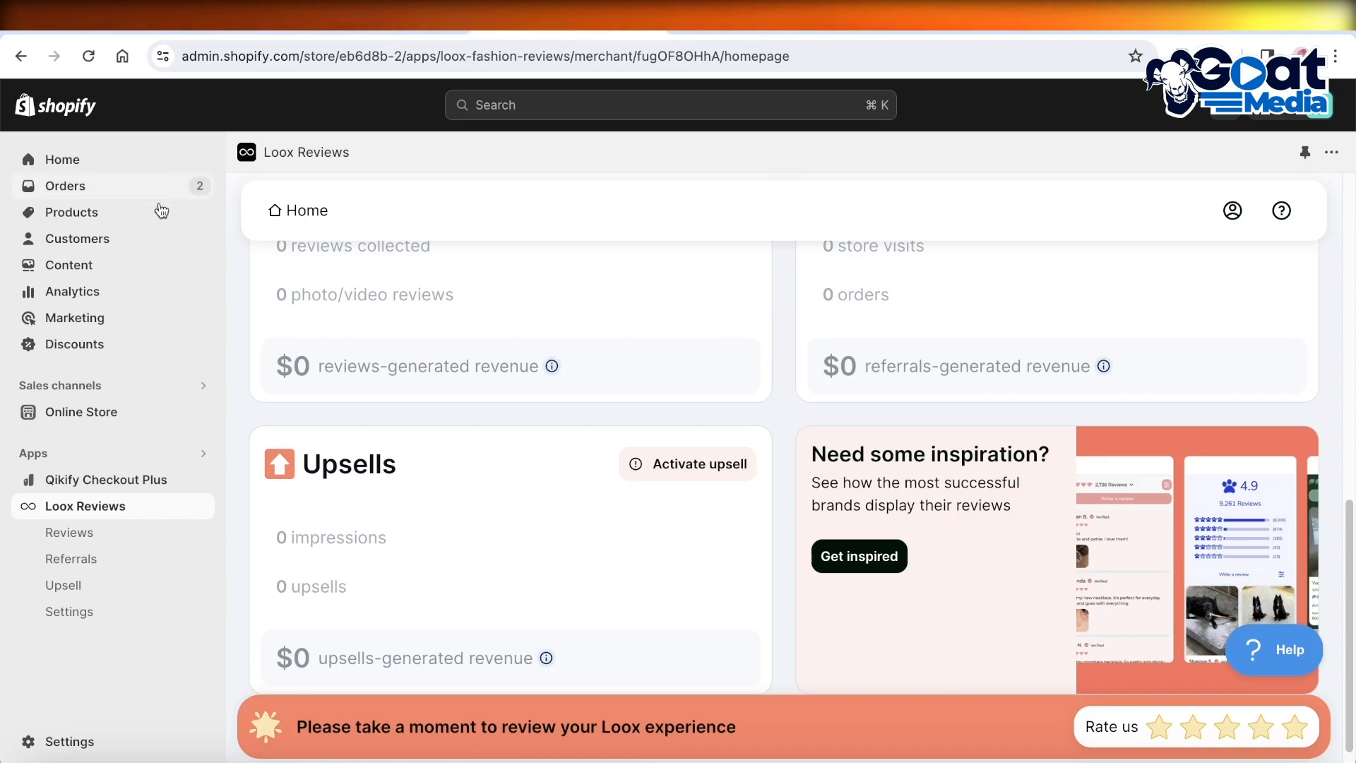
# Step: Open the current theme for customizing and switch to the product page template with the Anon Tote product
pyautogui.click(162, 415)
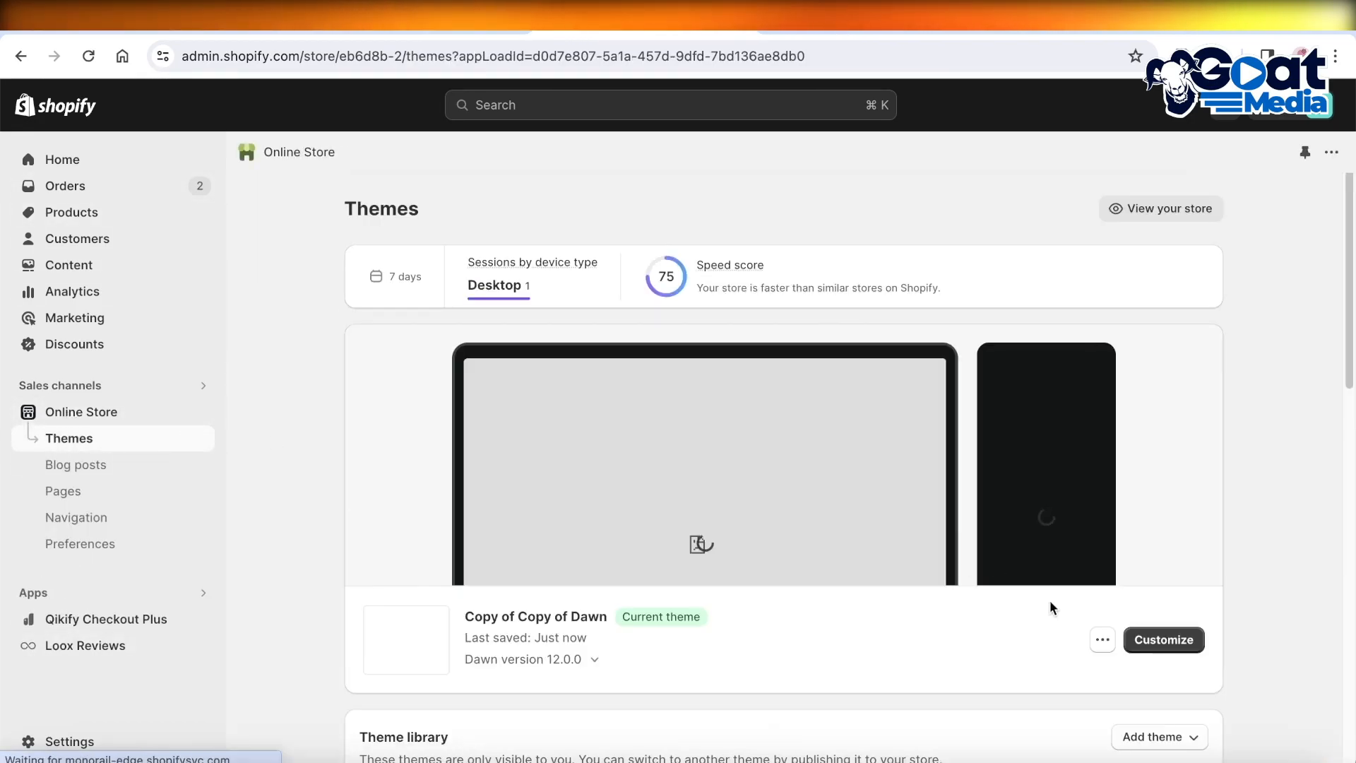
pyautogui.click(1154, 640)
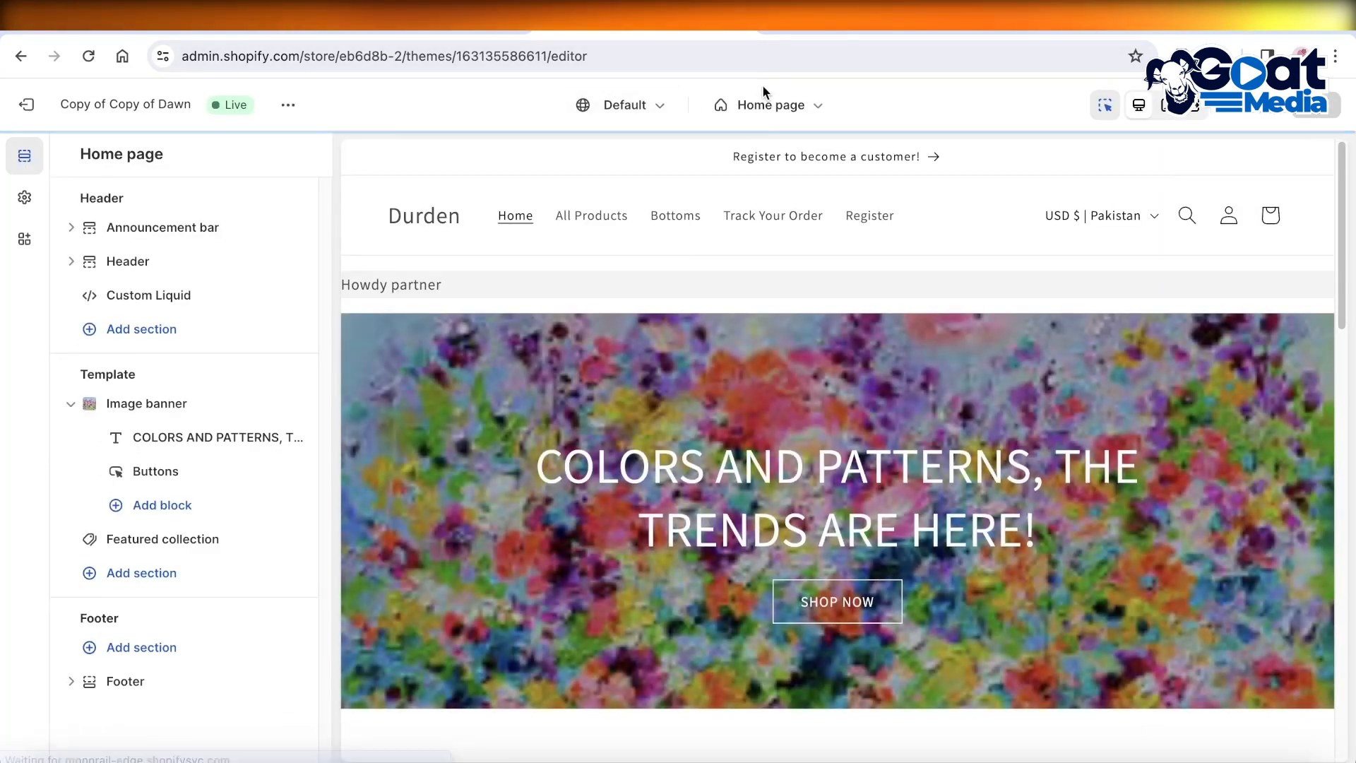
pyautogui.click(770, 105)
pyautogui.click(714, 242)
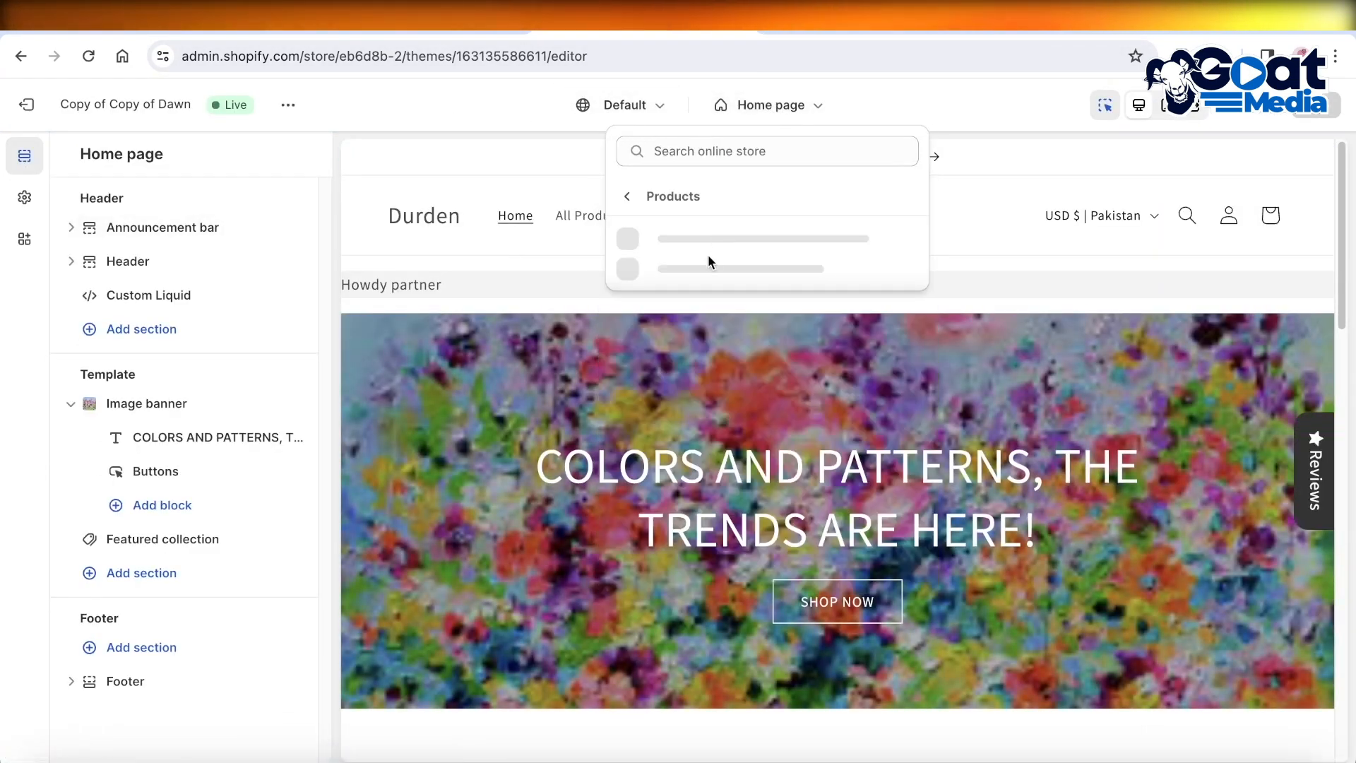
pyautogui.click(715, 241)
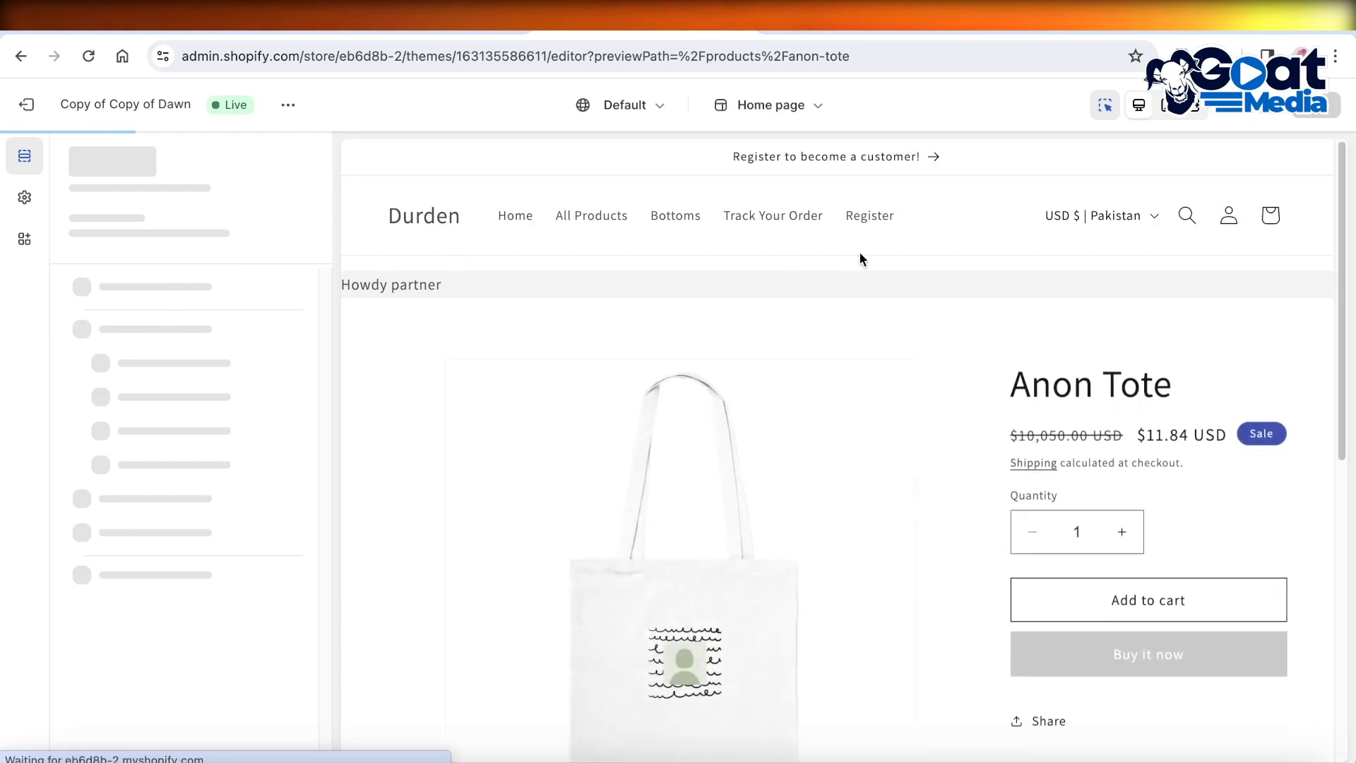
pyautogui.scroll(-6, 623, 328)
pyautogui.scroll(3, 1159, 295)
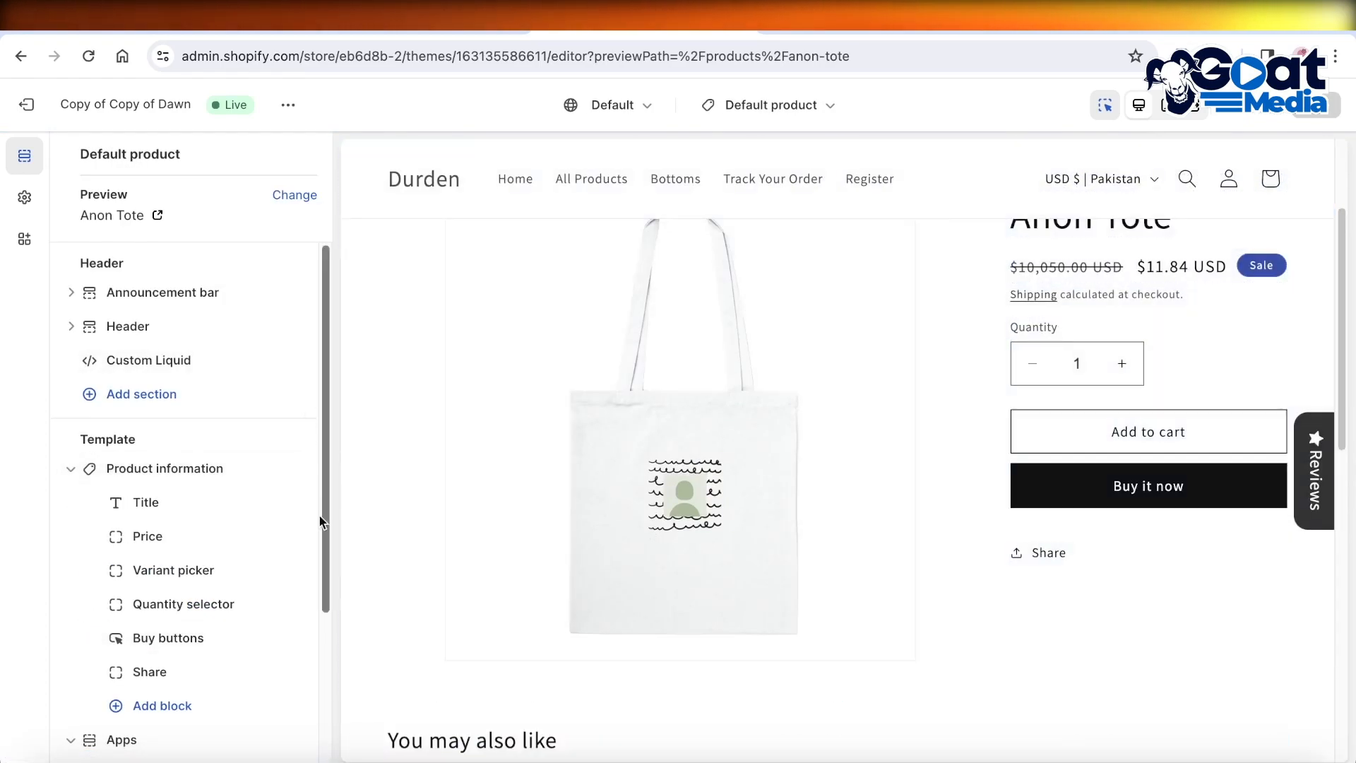
# Step: Review the Loox app blocks available in the product template and remove its empty Apps section
pyautogui.scroll(-3, 163, 719)
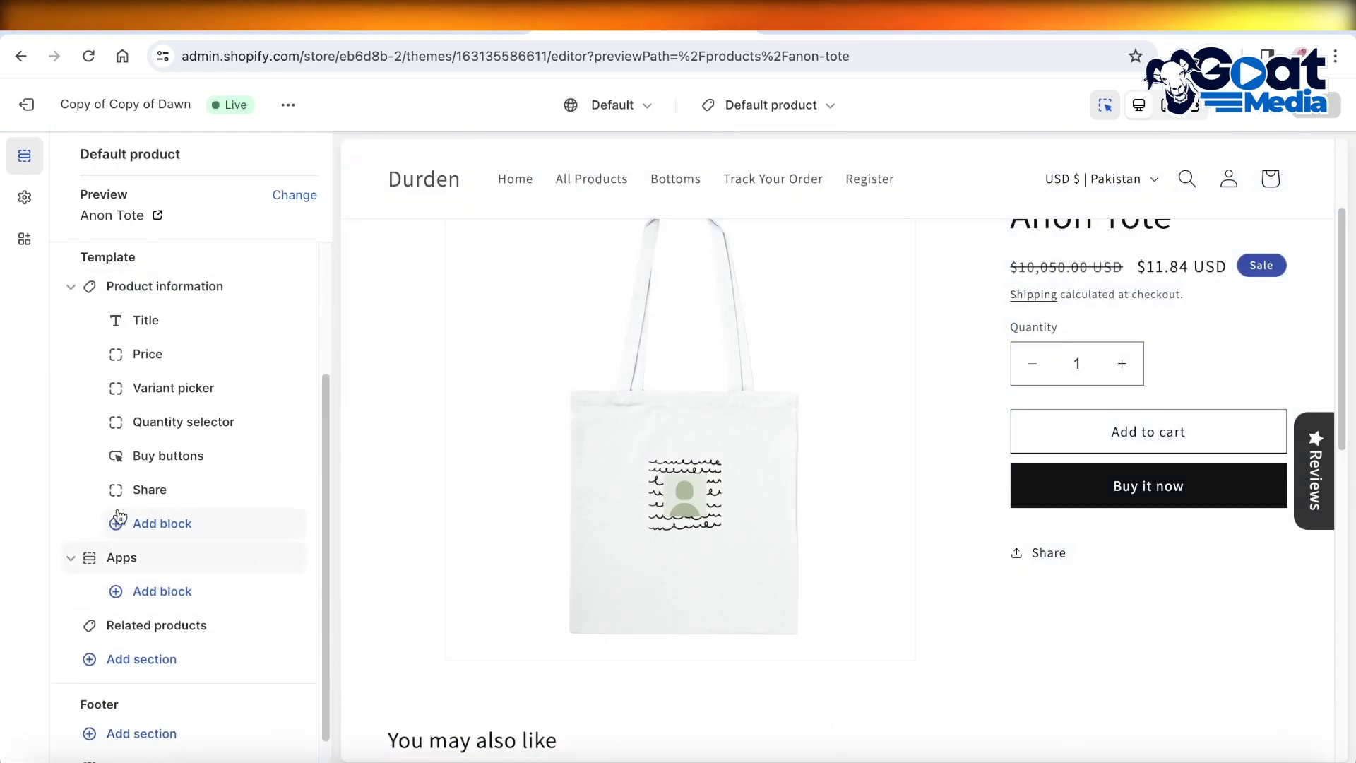
pyautogui.click(163, 592)
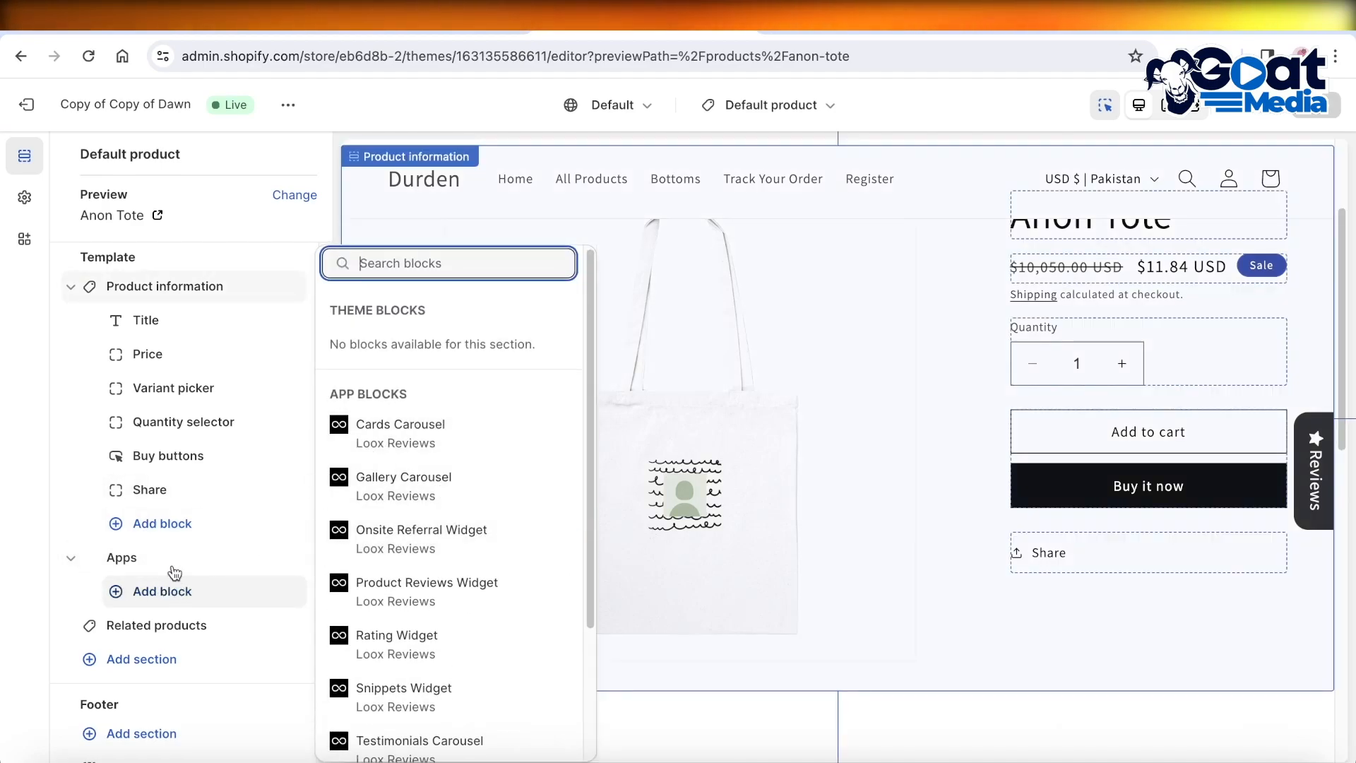
pyautogui.click(164, 526)
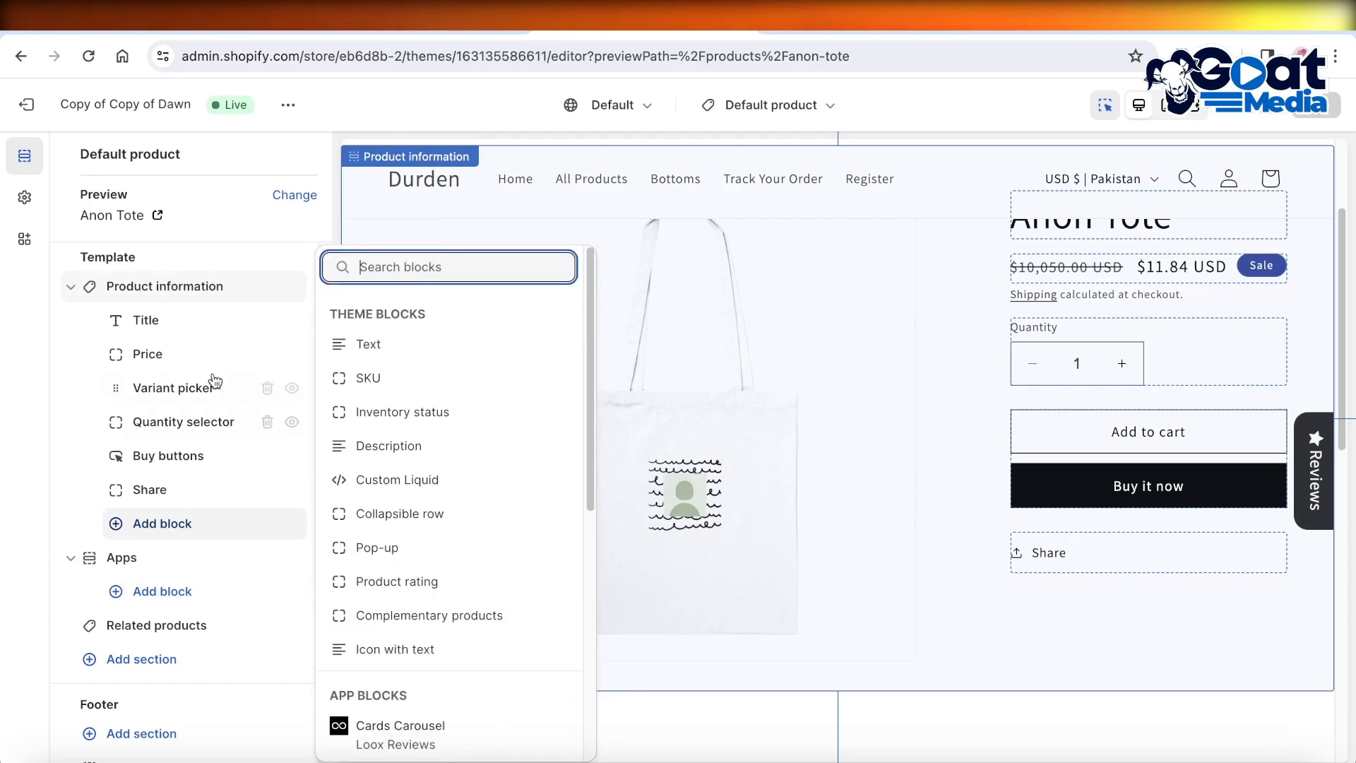
pyautogui.scroll(-5, 388, 551)
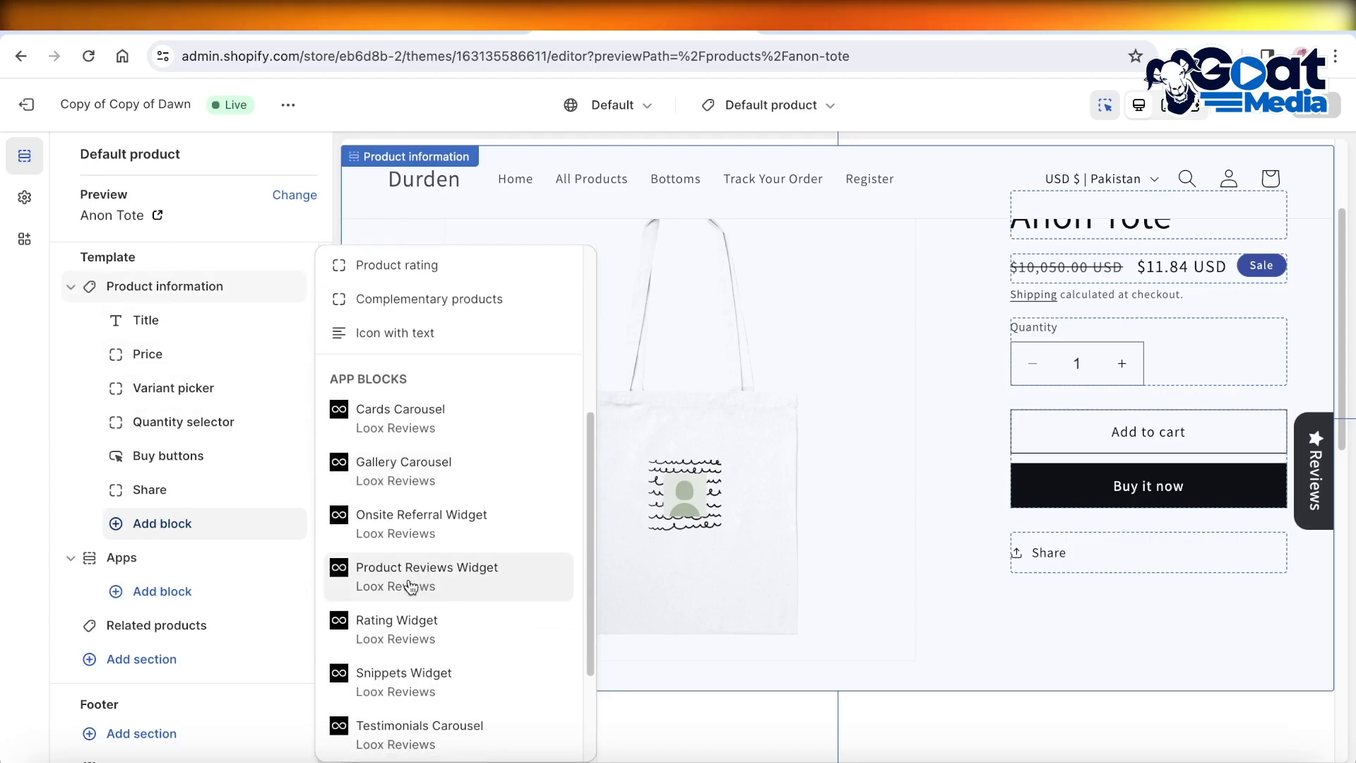
pyautogui.click(169, 592)
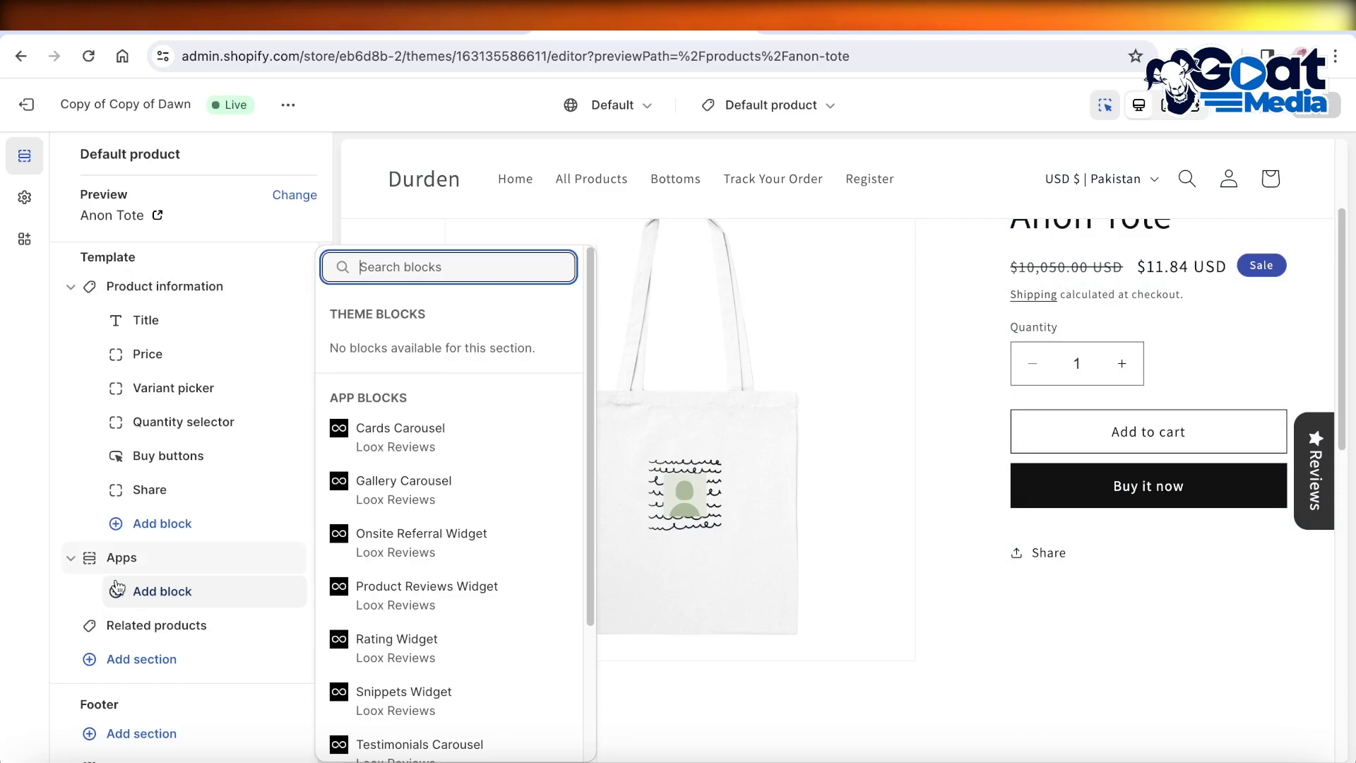
pyautogui.click(268, 558)
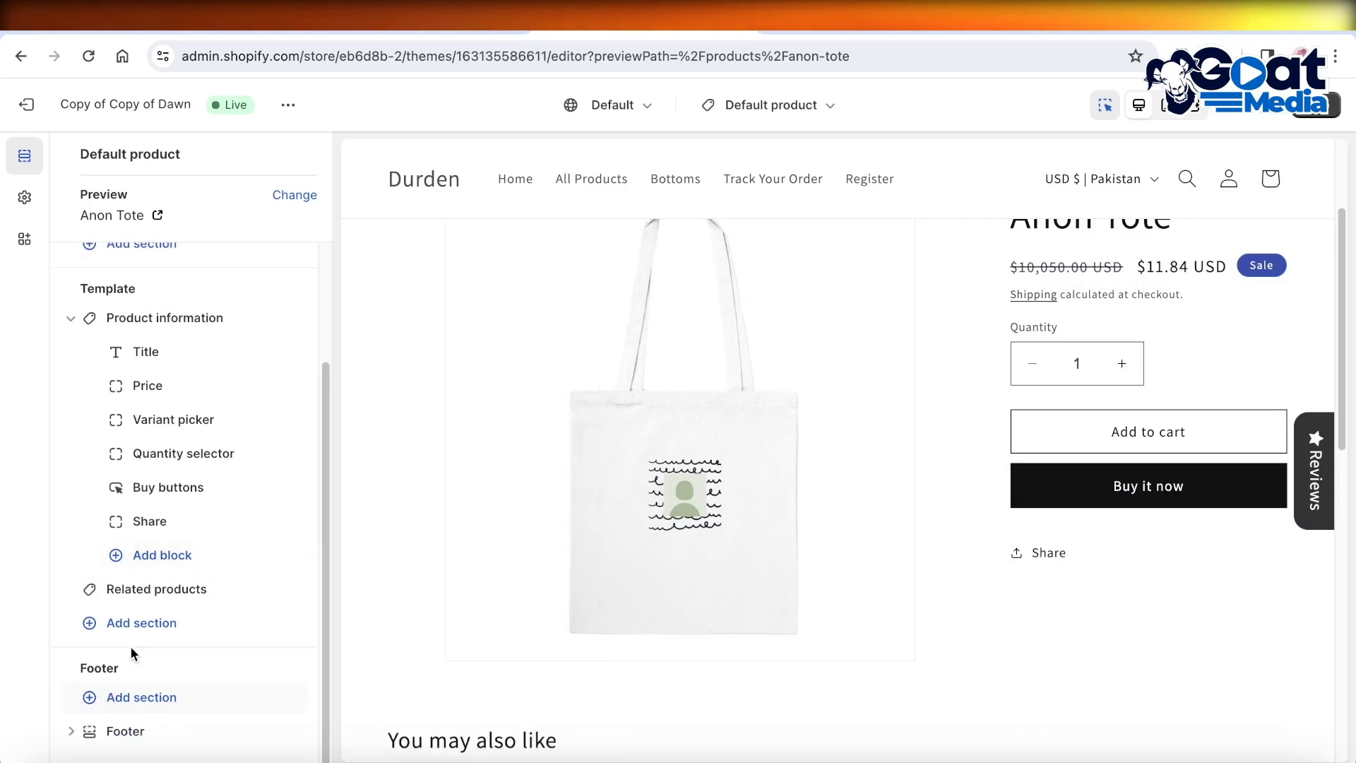
# Step: Add the Loox Product Reviews Widget as a template section and move it above Related products
pyautogui.click(139, 626)
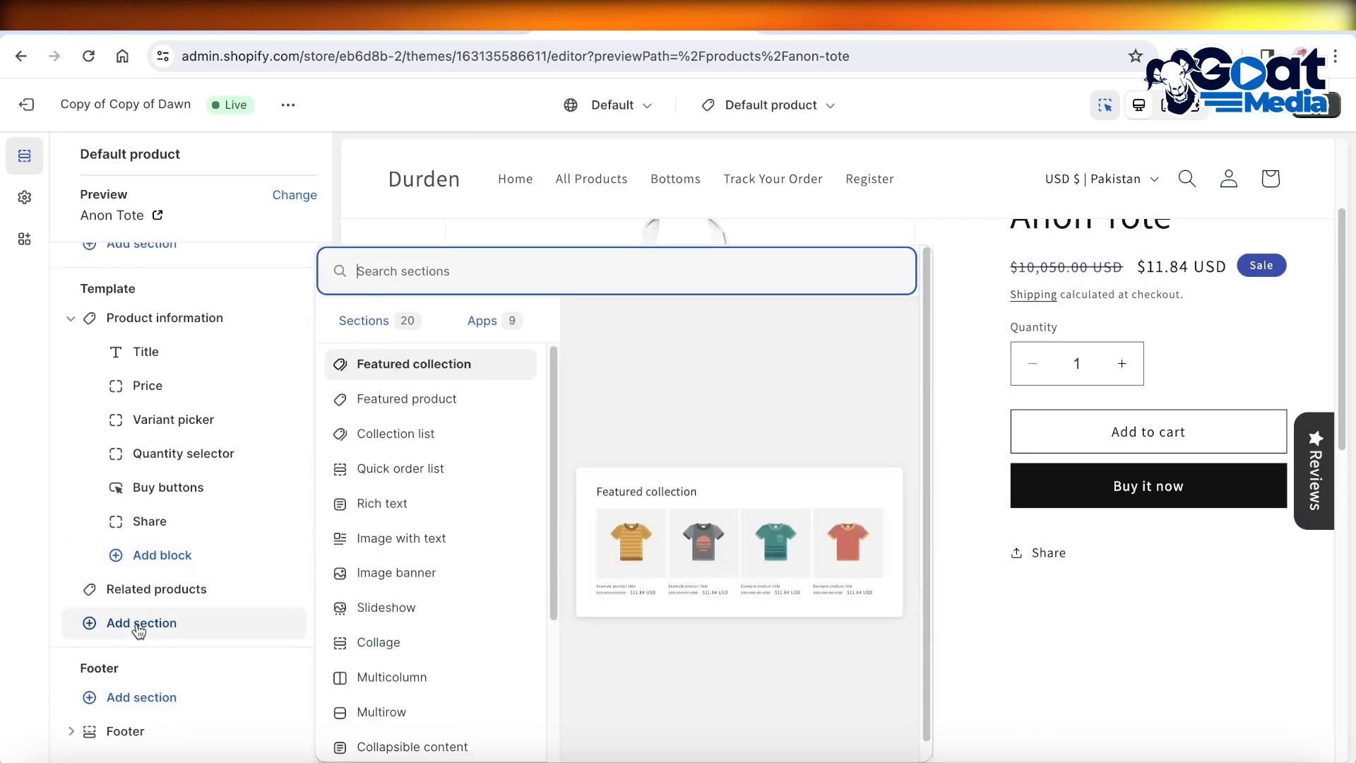
pyautogui.click(507, 322)
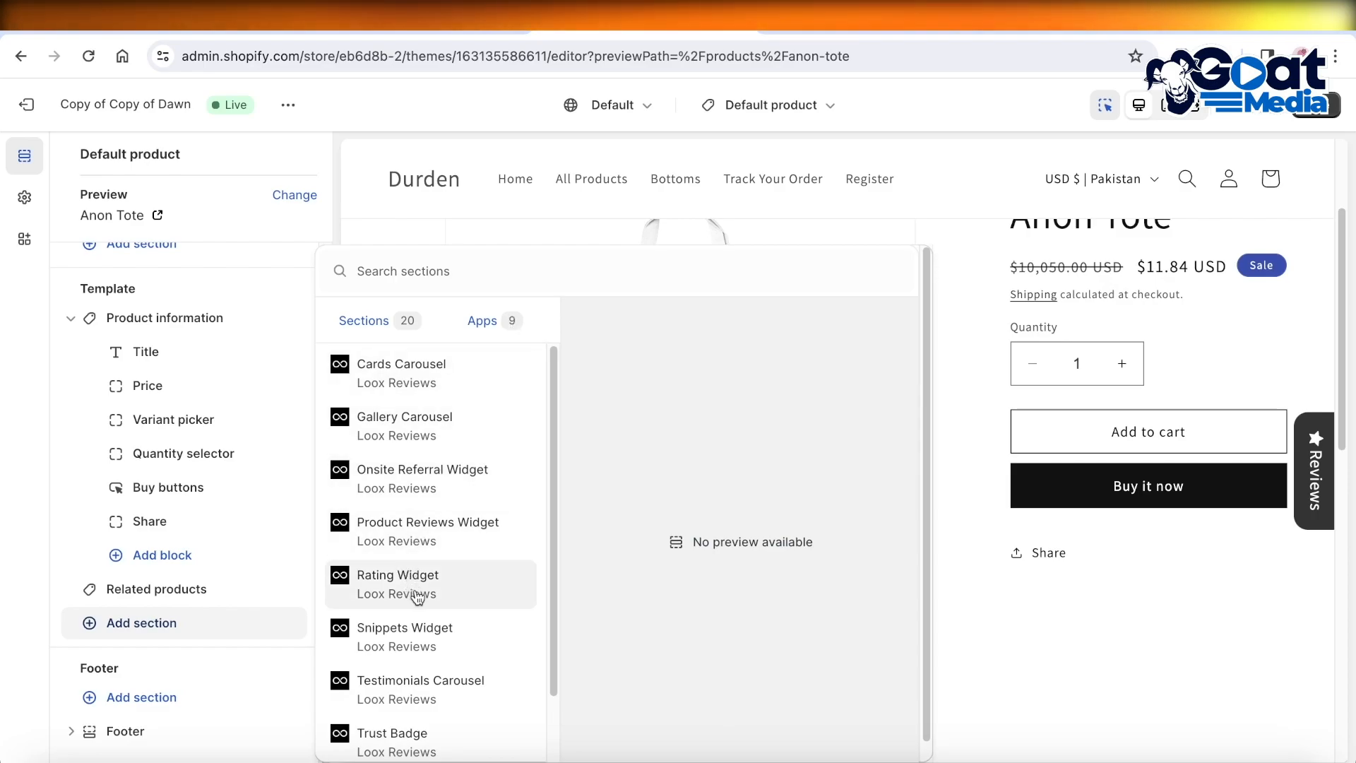
pyautogui.click(402, 528)
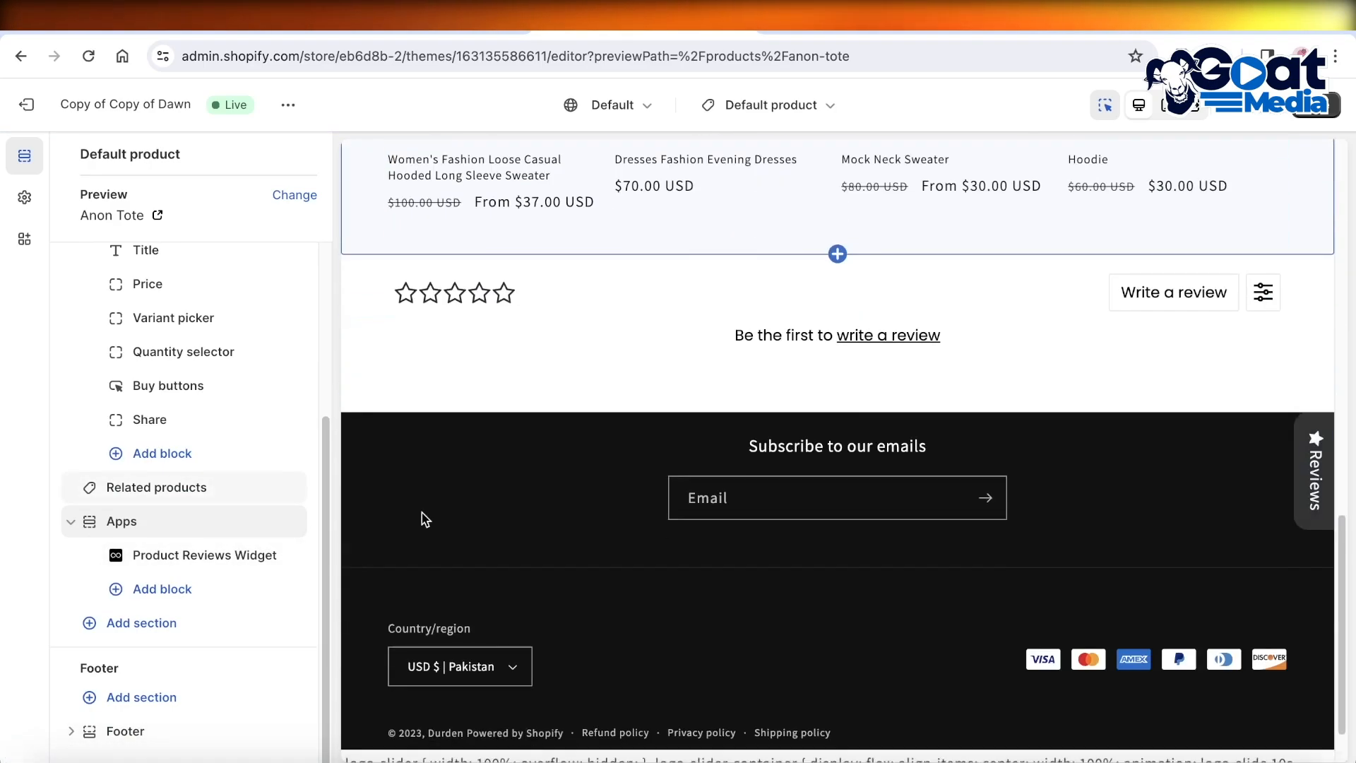
pyautogui.moveTo(78, 521); pyautogui.dragTo(99, 490)
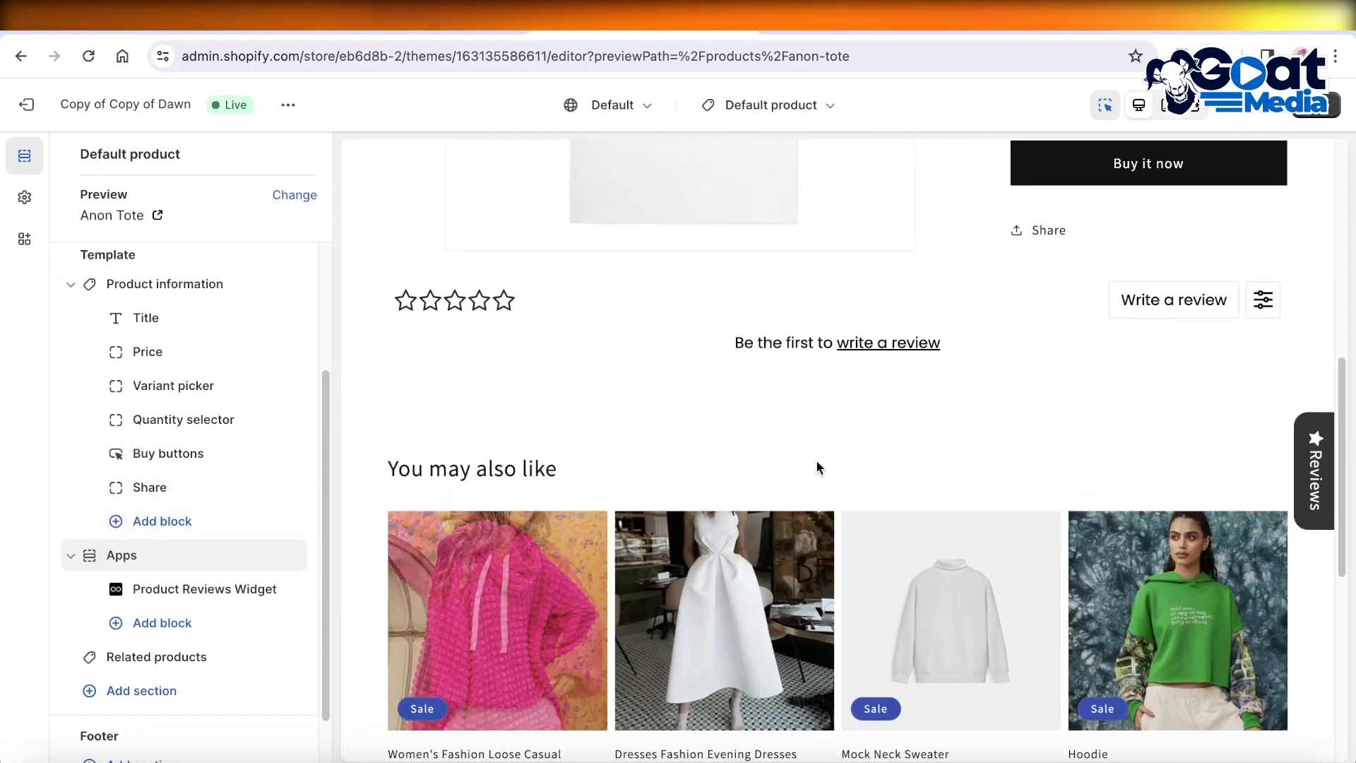
pyautogui.scroll(-3, 732, 624)
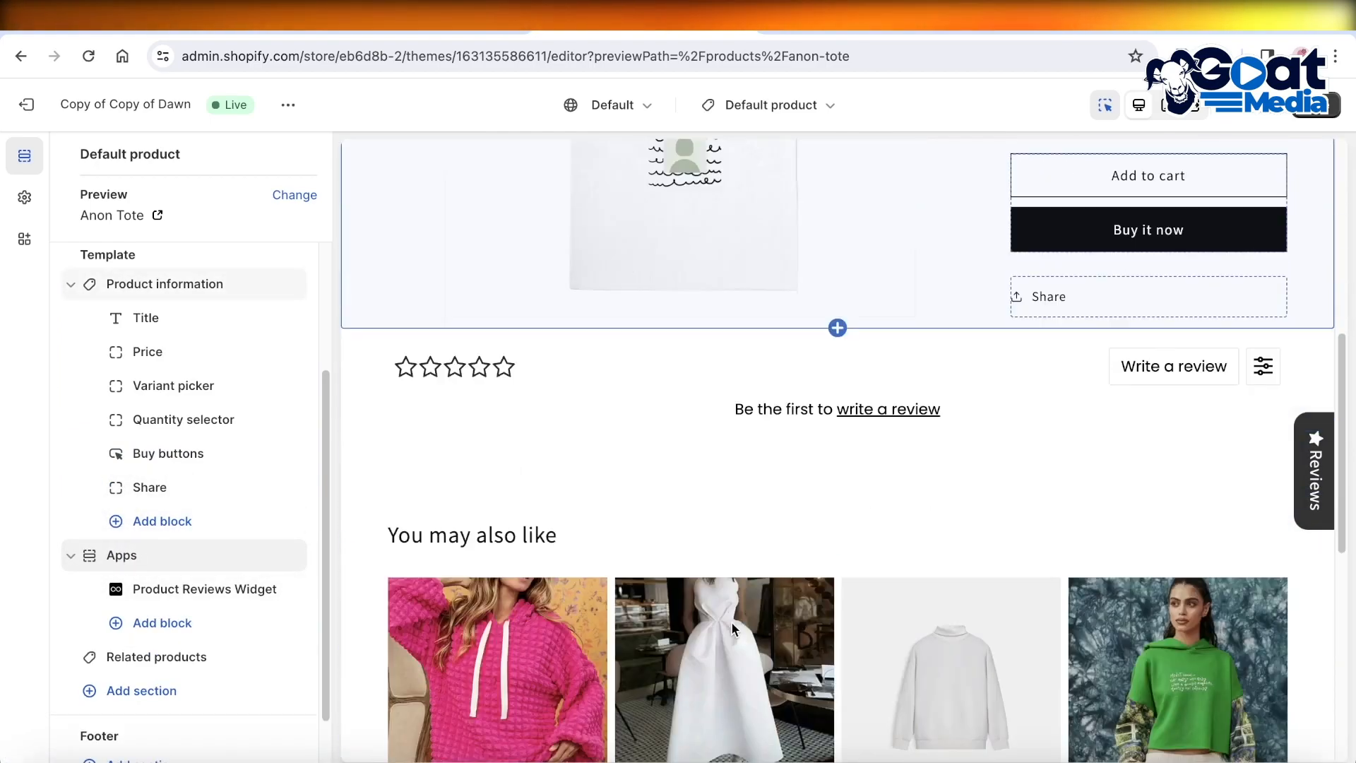
# Step: Set the Product Reviews Widget to display 22 reviews with a maximum width of 920 px, and save the theme
pyautogui.click(691, 432)
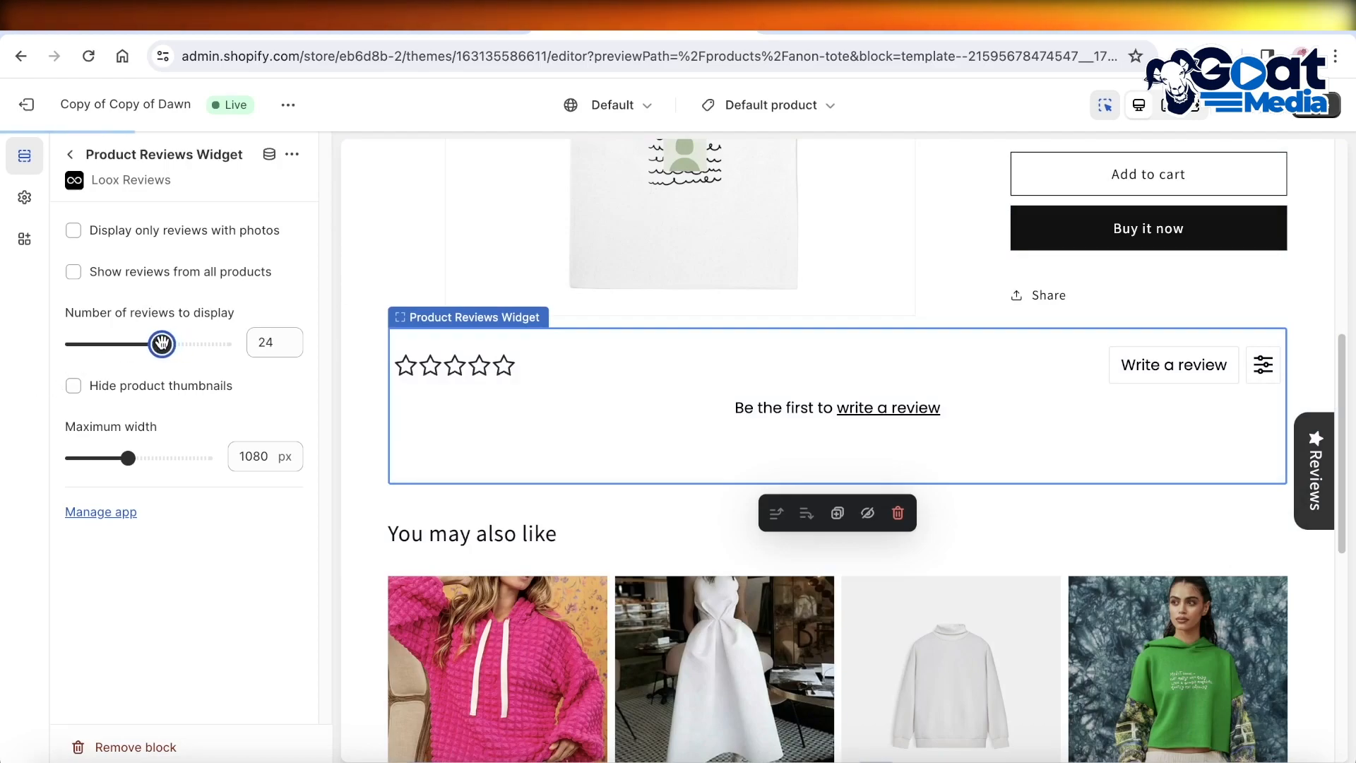
pyautogui.moveTo(164, 344); pyautogui.dragTo(154, 344)
pyautogui.moveTo(128, 458)
pyautogui.mouseDown()
pyautogui.moveTo(210, 458)
pyautogui.moveTo(136, 463)
pyautogui.mouseUp()
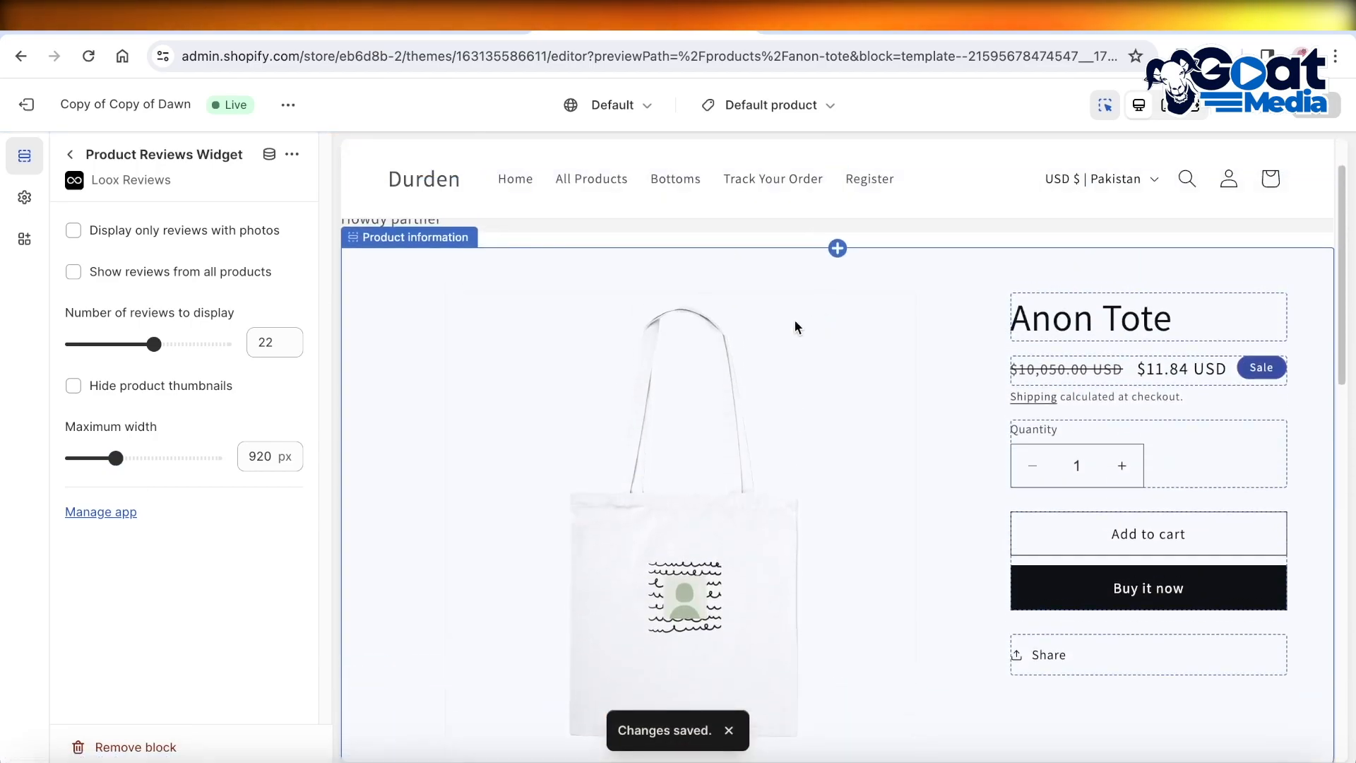
# Step: Open the Loox Reviews app management page from the widget's settings
pyautogui.click(124, 514)
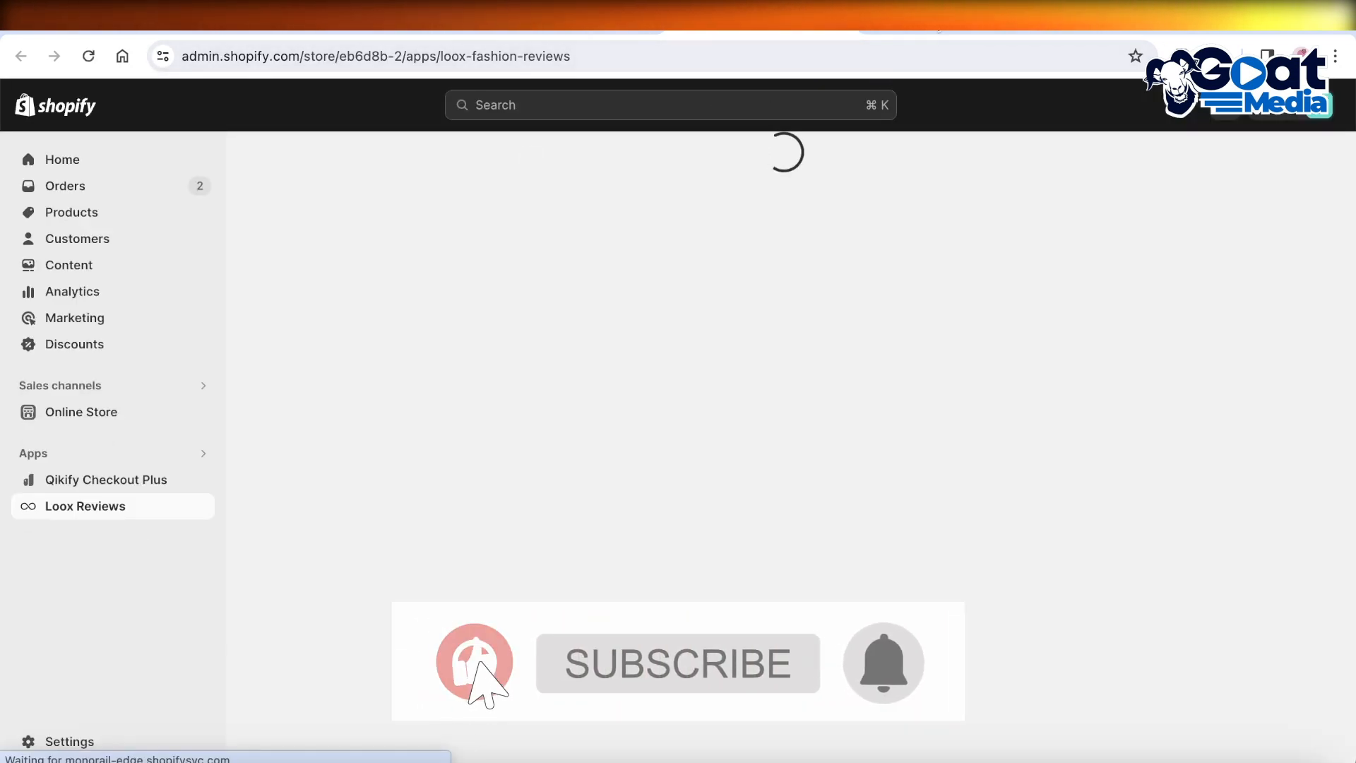